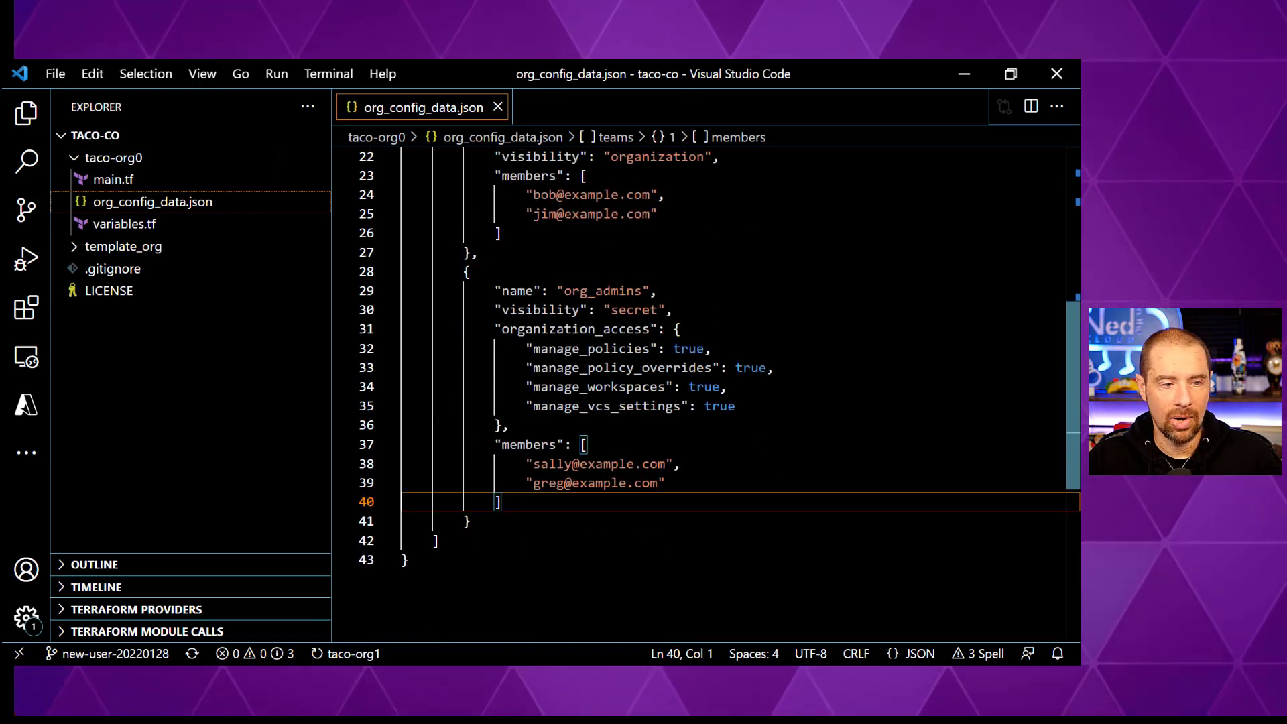
- Add a third member's e-mail address to the org_admins members array in org_config_data.json
click(667, 483)
text(,)
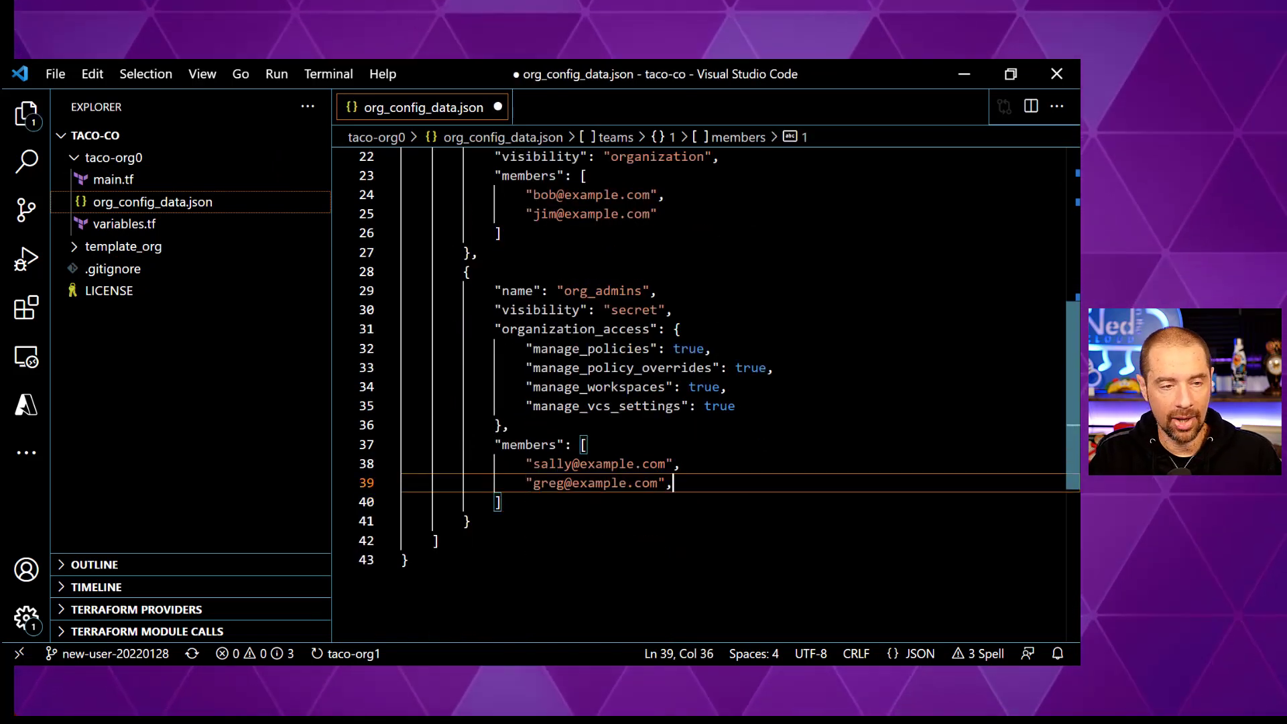
key(Return)
text(")
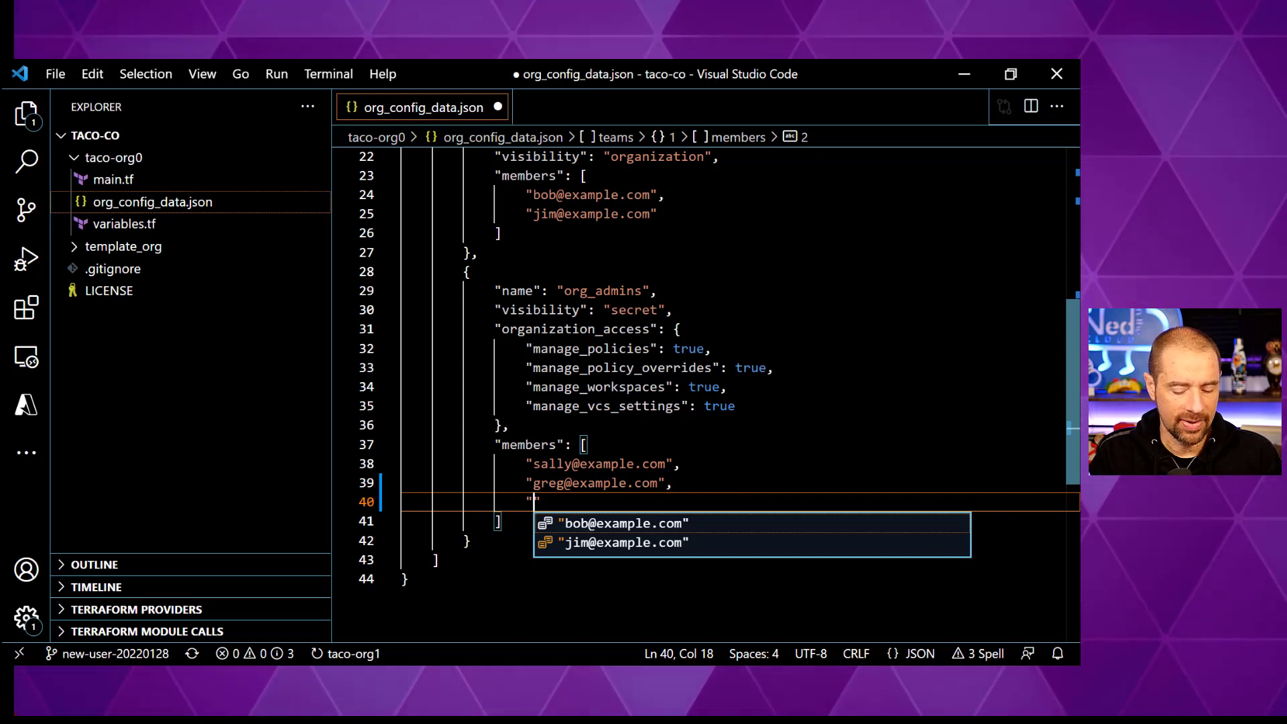
text(julie@e)
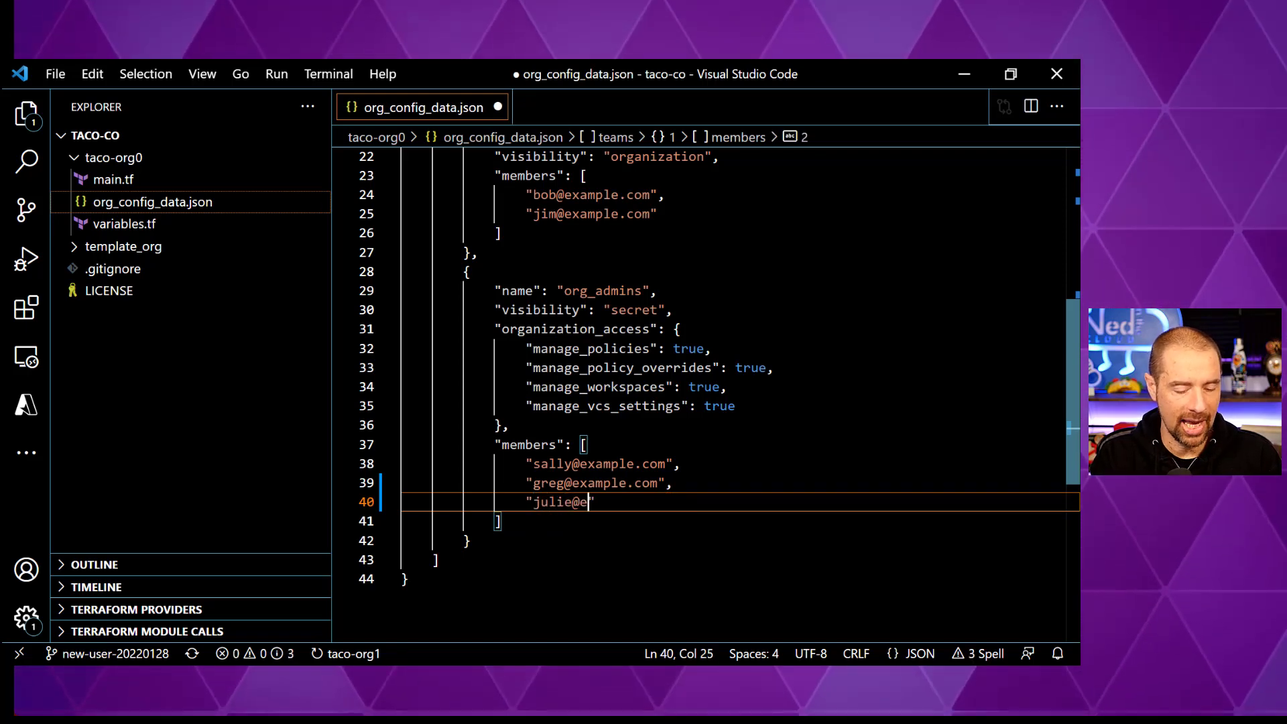
text(xample.com)
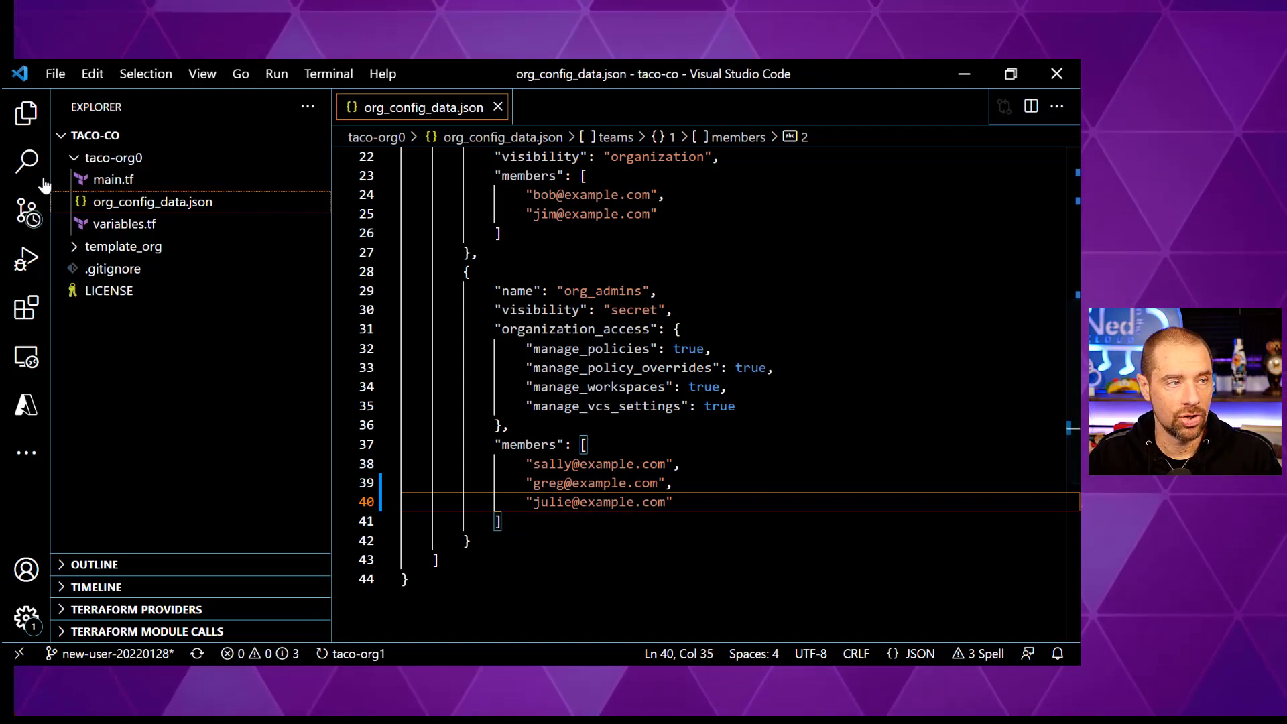
- Commit the updated member list with the message 'new user'
click(27, 210)
click(195, 142)
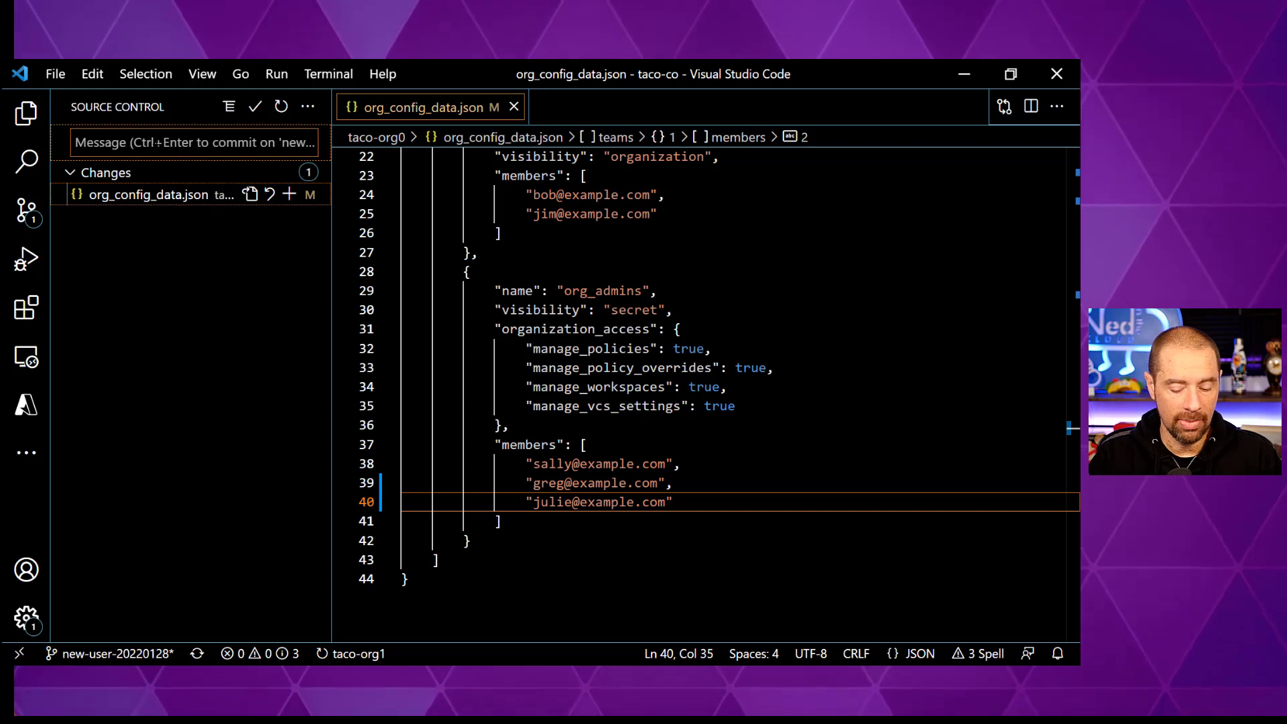
text(new user)
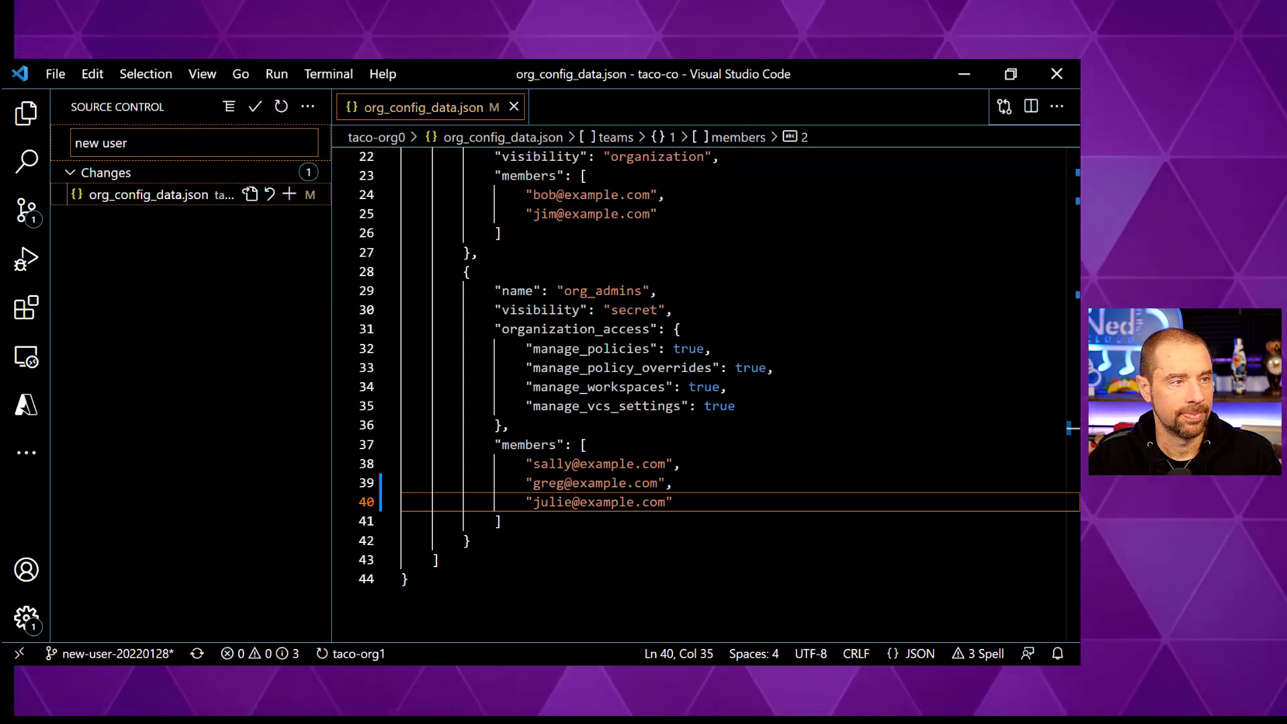
click(256, 116)
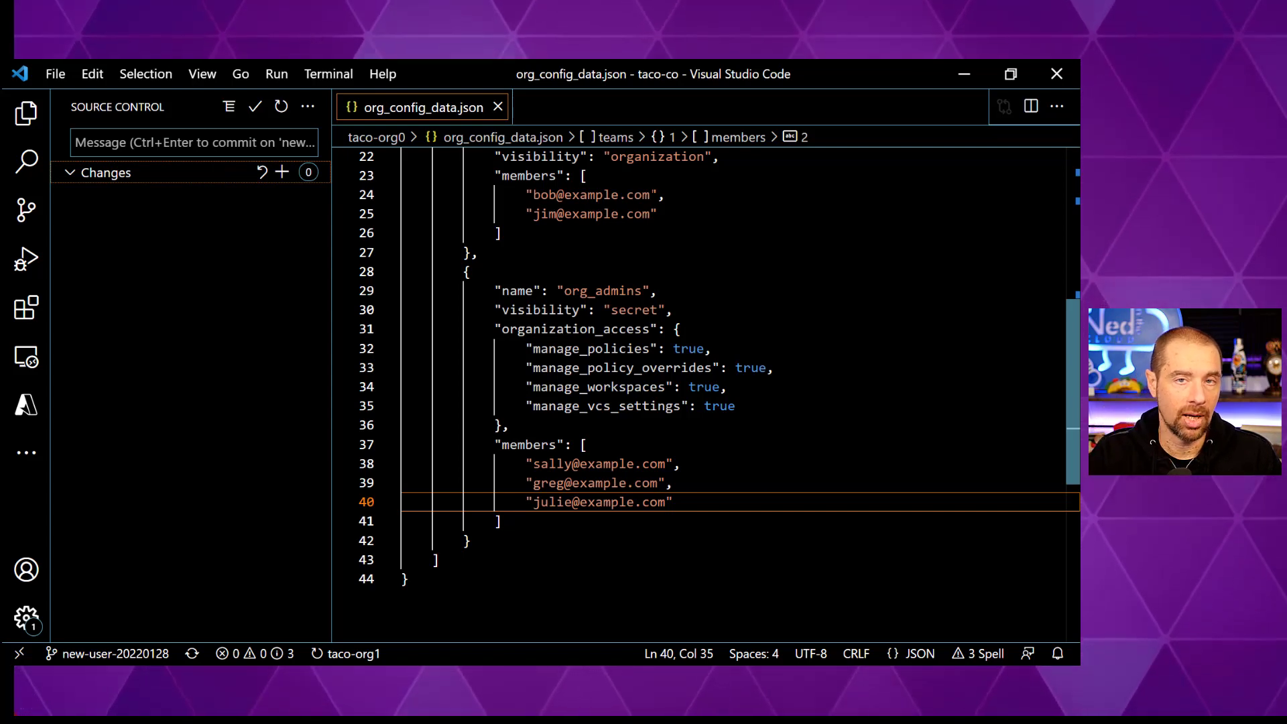
key(alt+Tab)
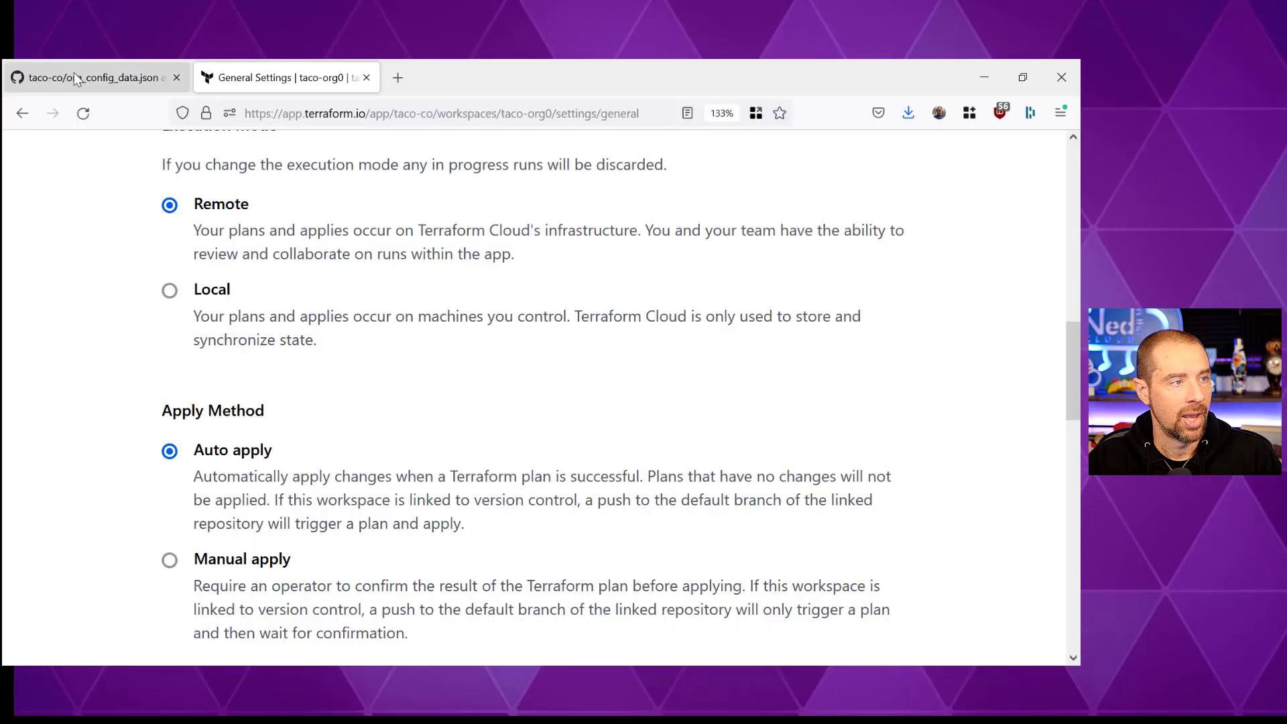
- Go to the taco-co repository and start a pull request for new-user-20220128
click(74, 77)
scroll(278, 310, up, 4)
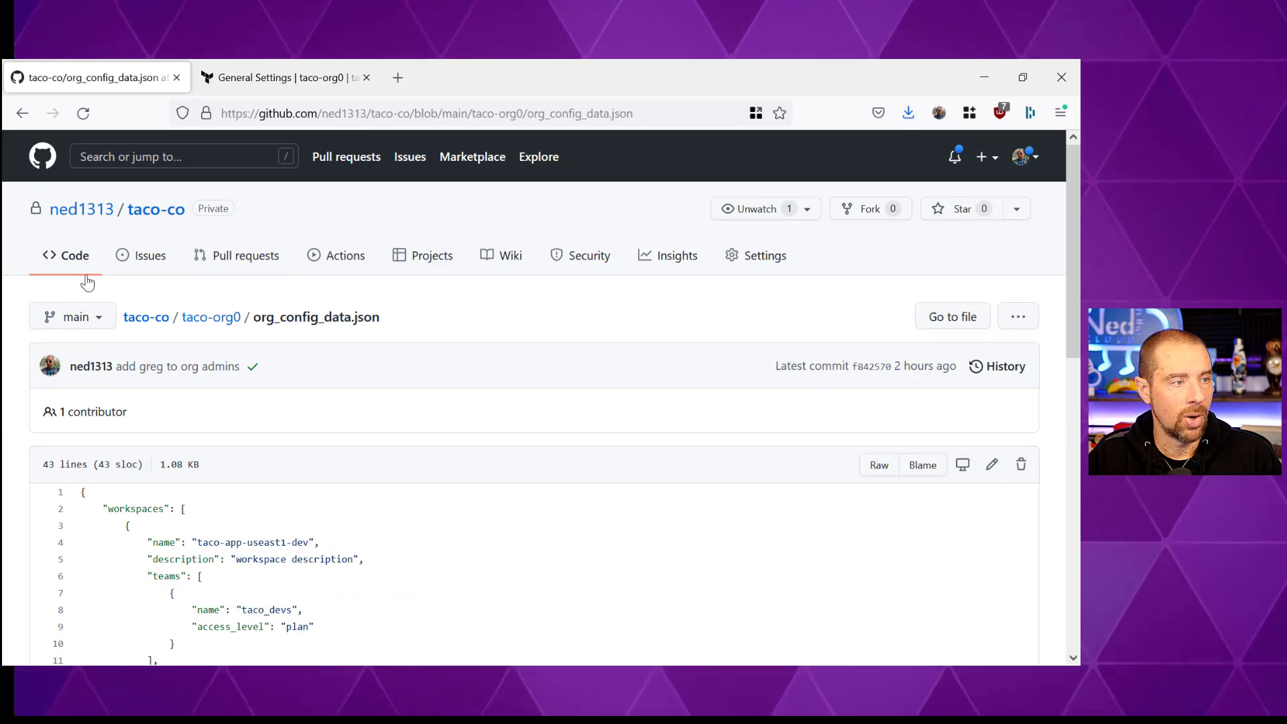
click(73, 258)
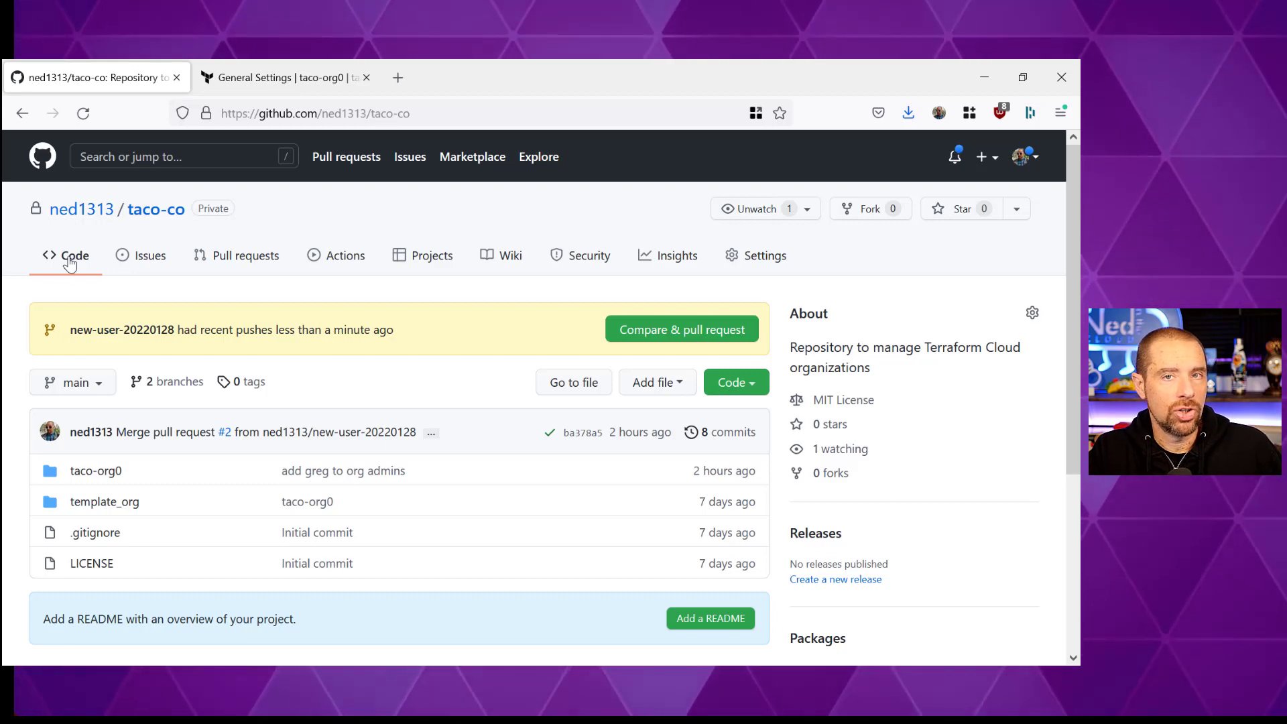
click(662, 331)
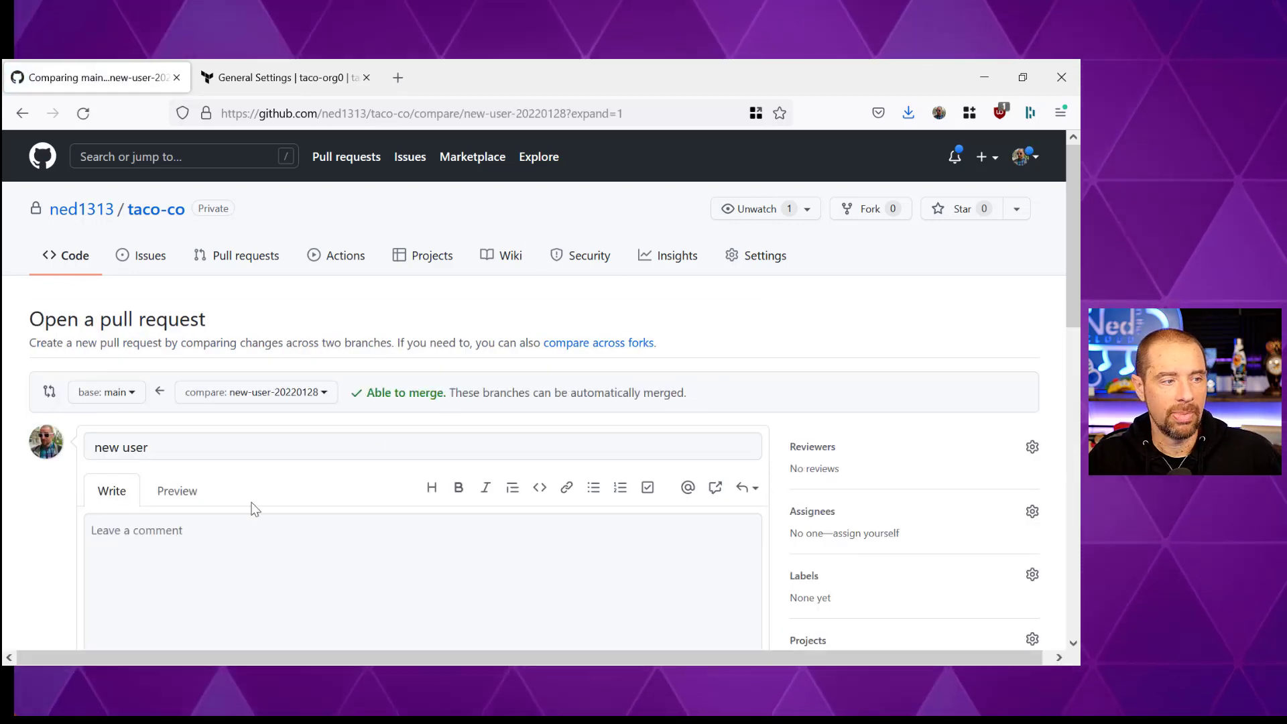
scroll(268, 470, down, 3)
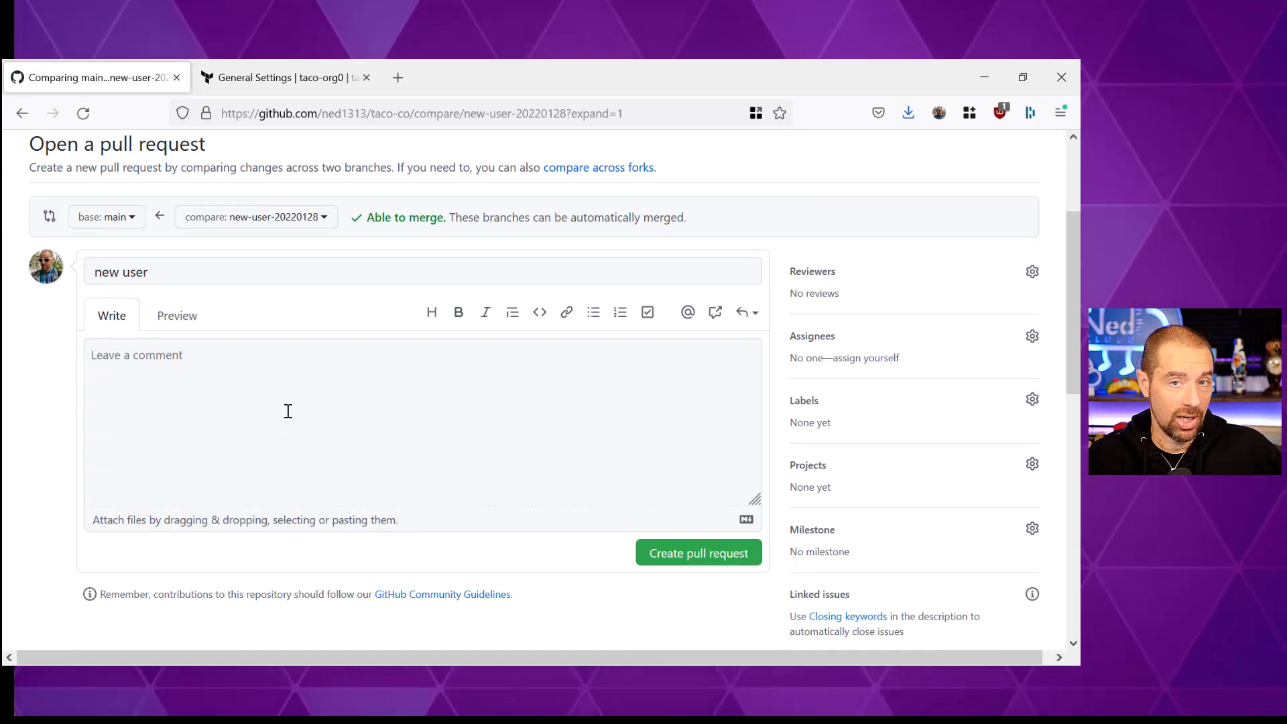
- Describe the new org admin member in the pull request and create it
click(252, 415)
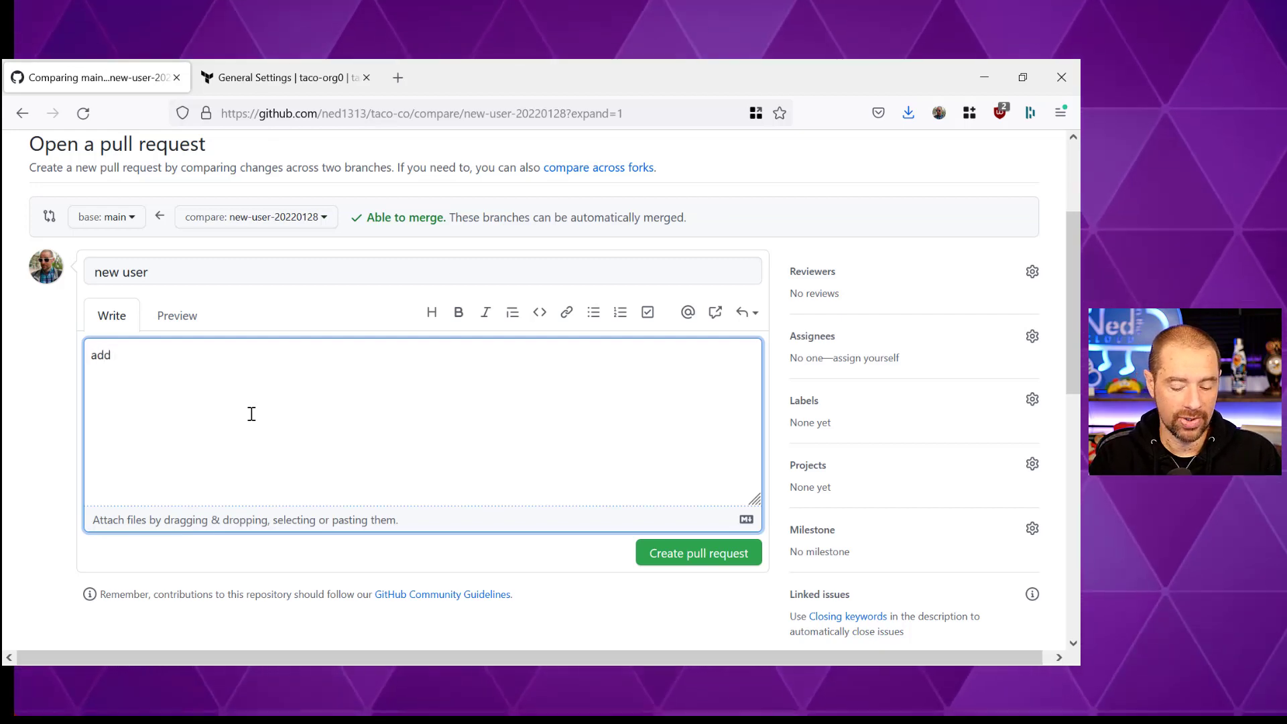
text(add Julie to org admins)
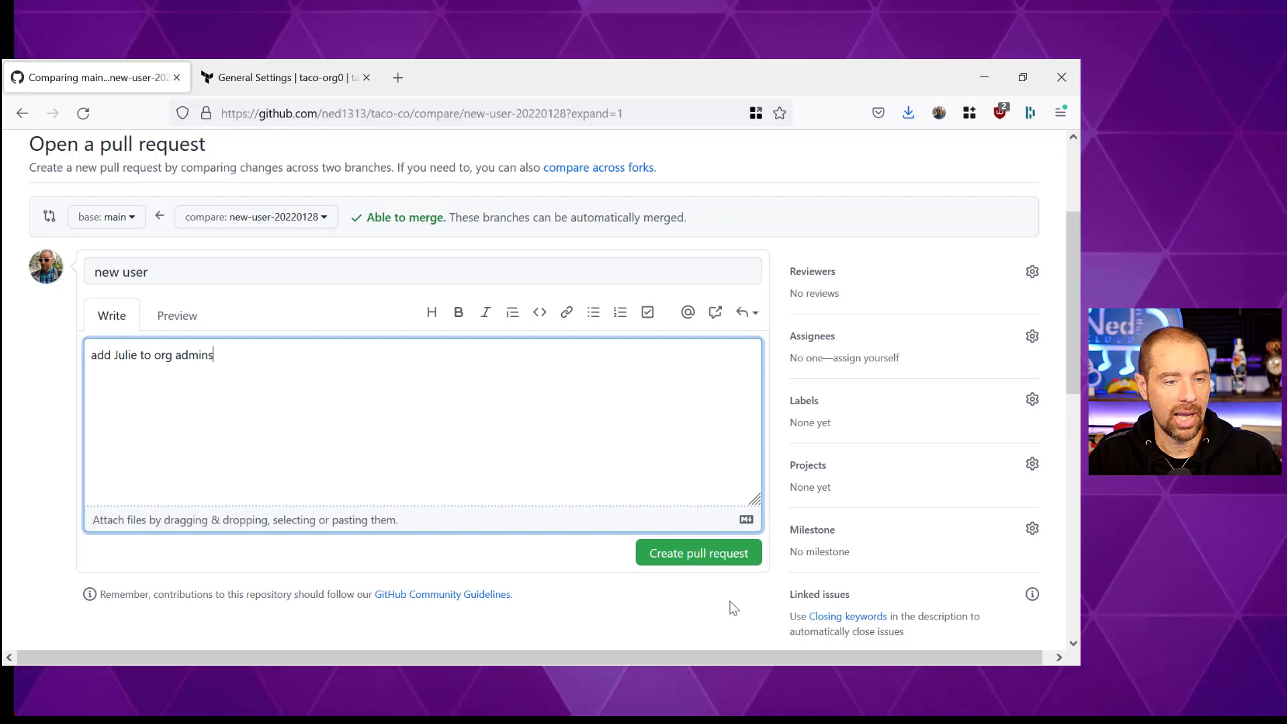
click(713, 558)
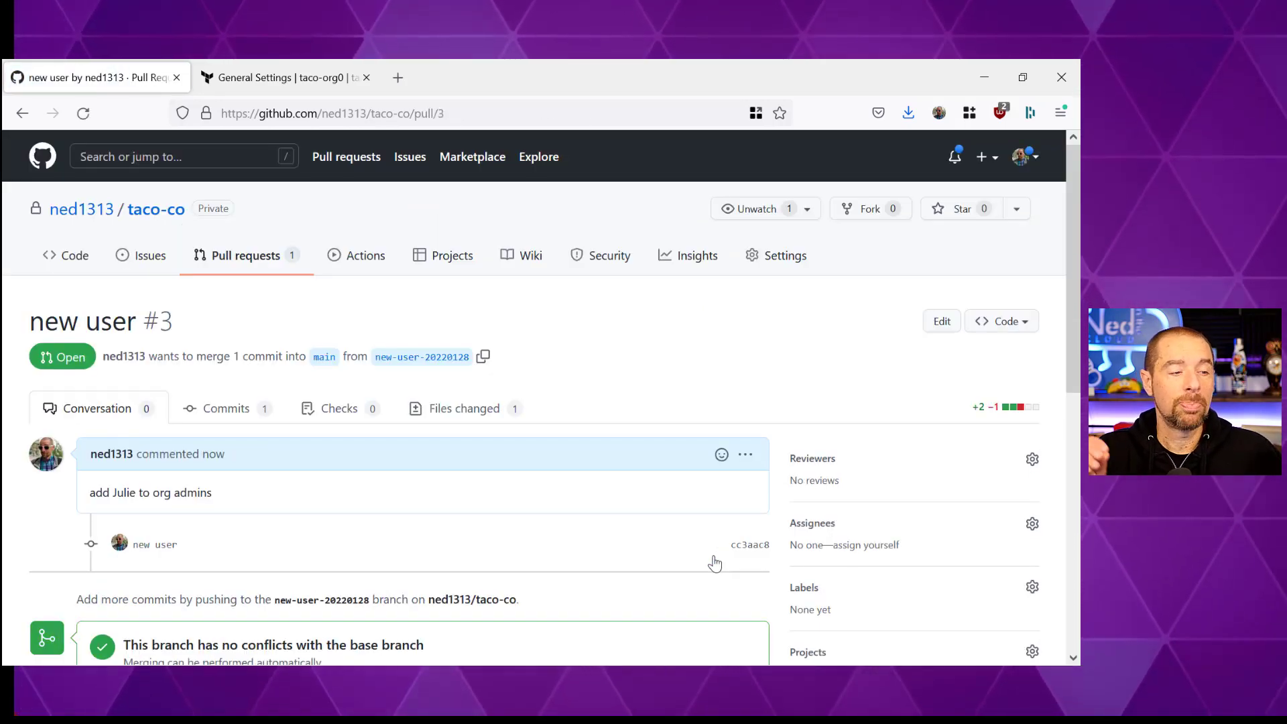
scroll(679, 522, down, 4)
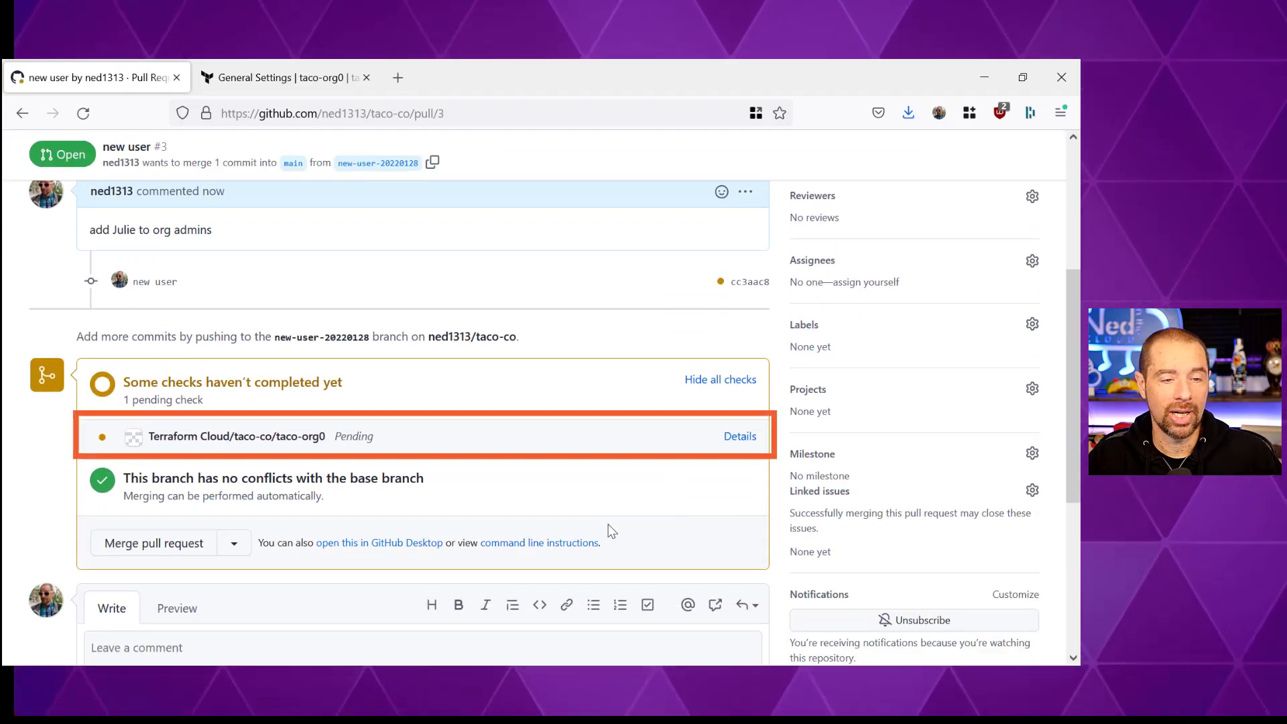
click(725, 442)
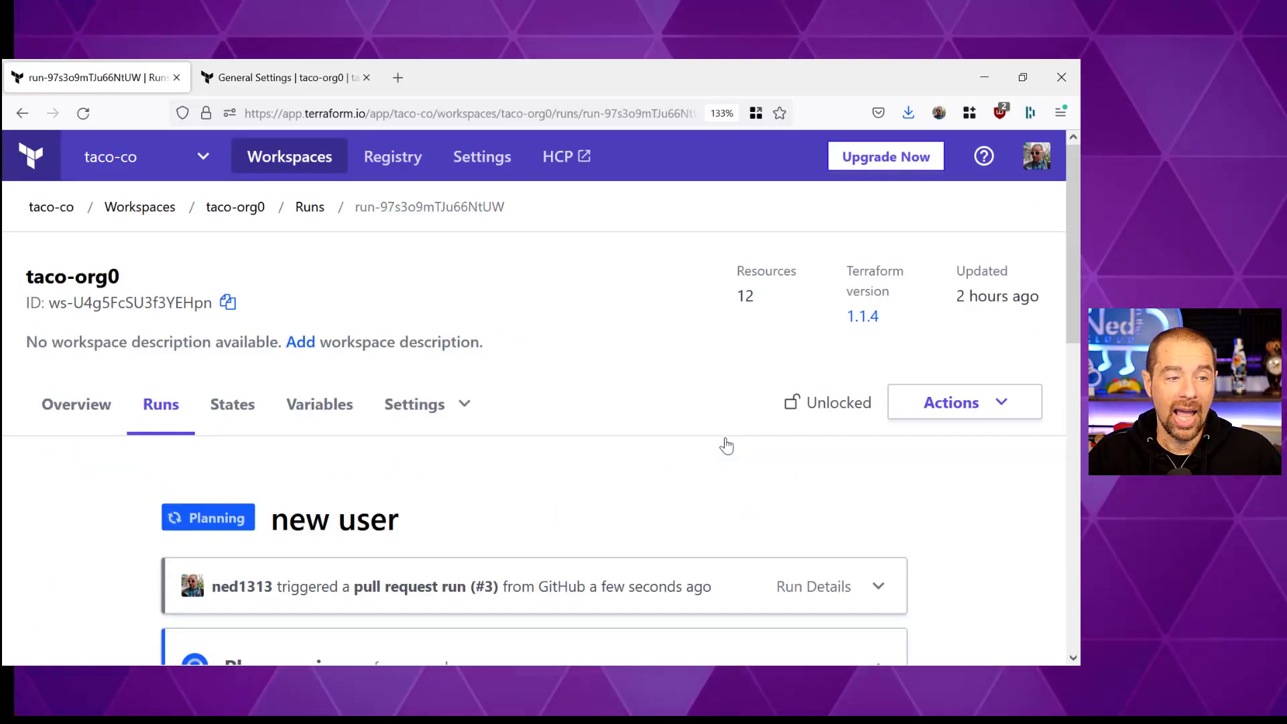
- Scroll through the taco-org0 run to the finished plan showing 2 resources to create
scroll(716, 433, down, 5)
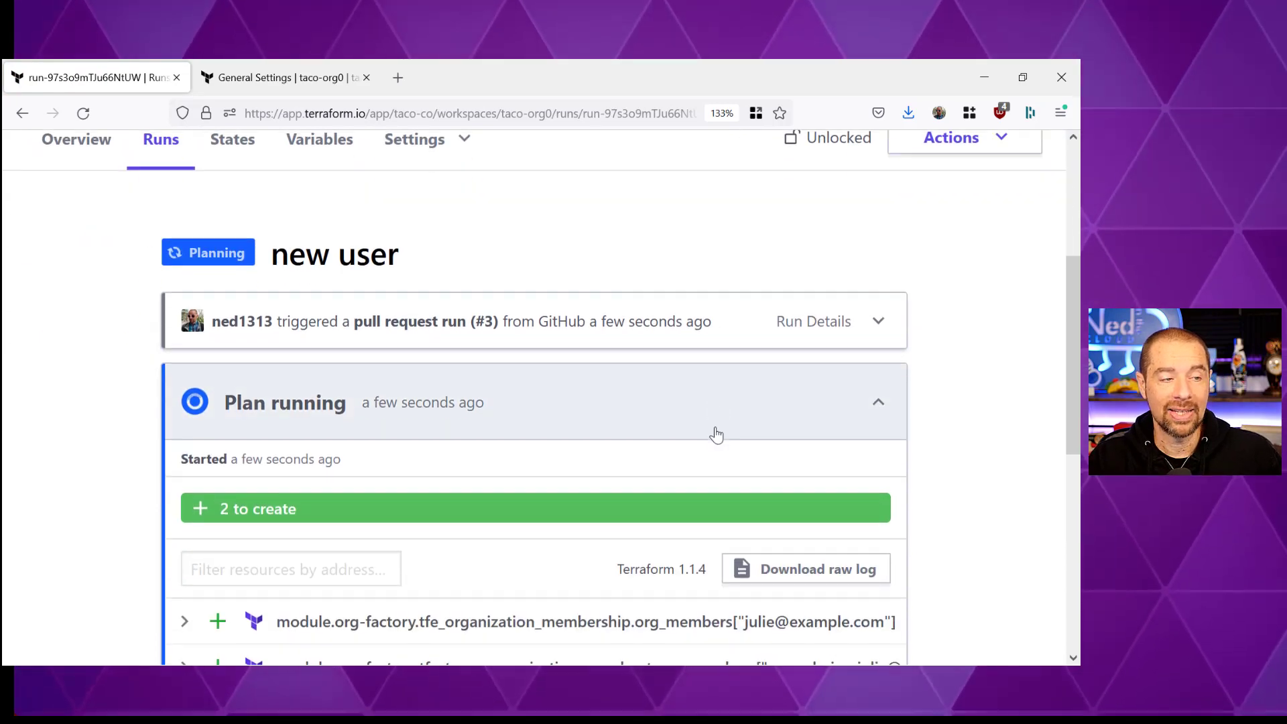
scroll(719, 433, down, 1)
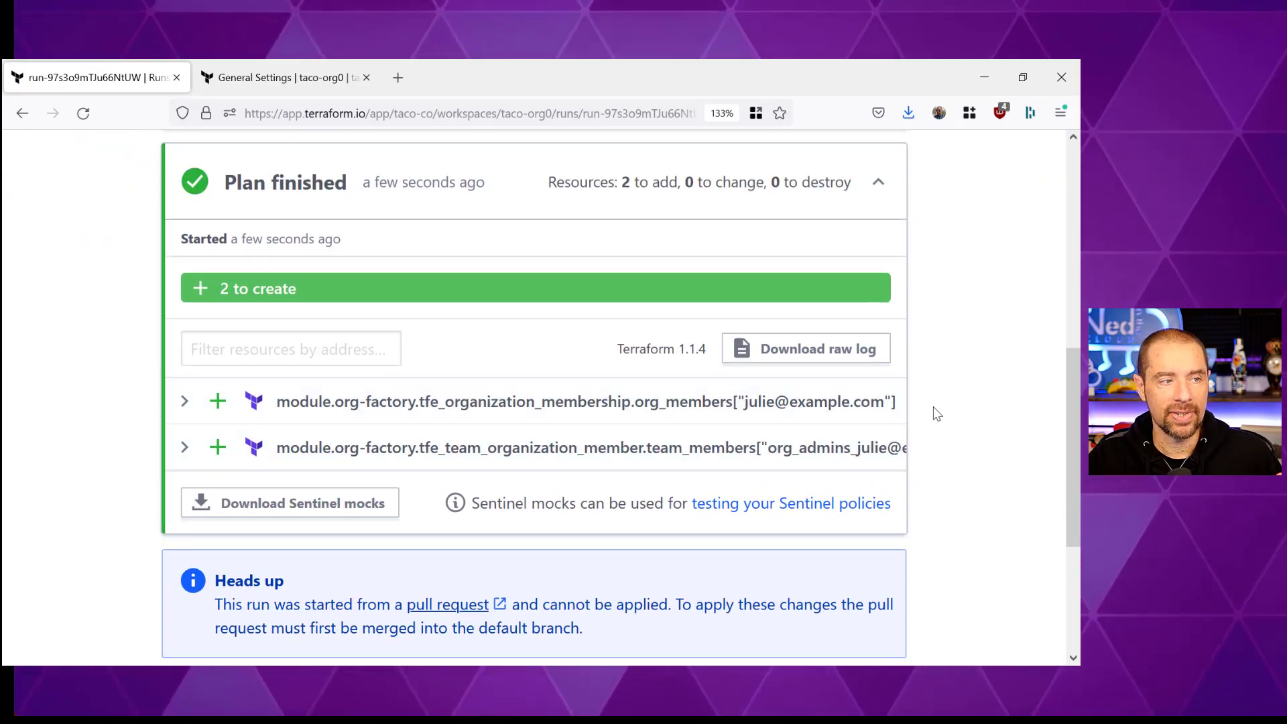
scroll(937, 413, down, 2)
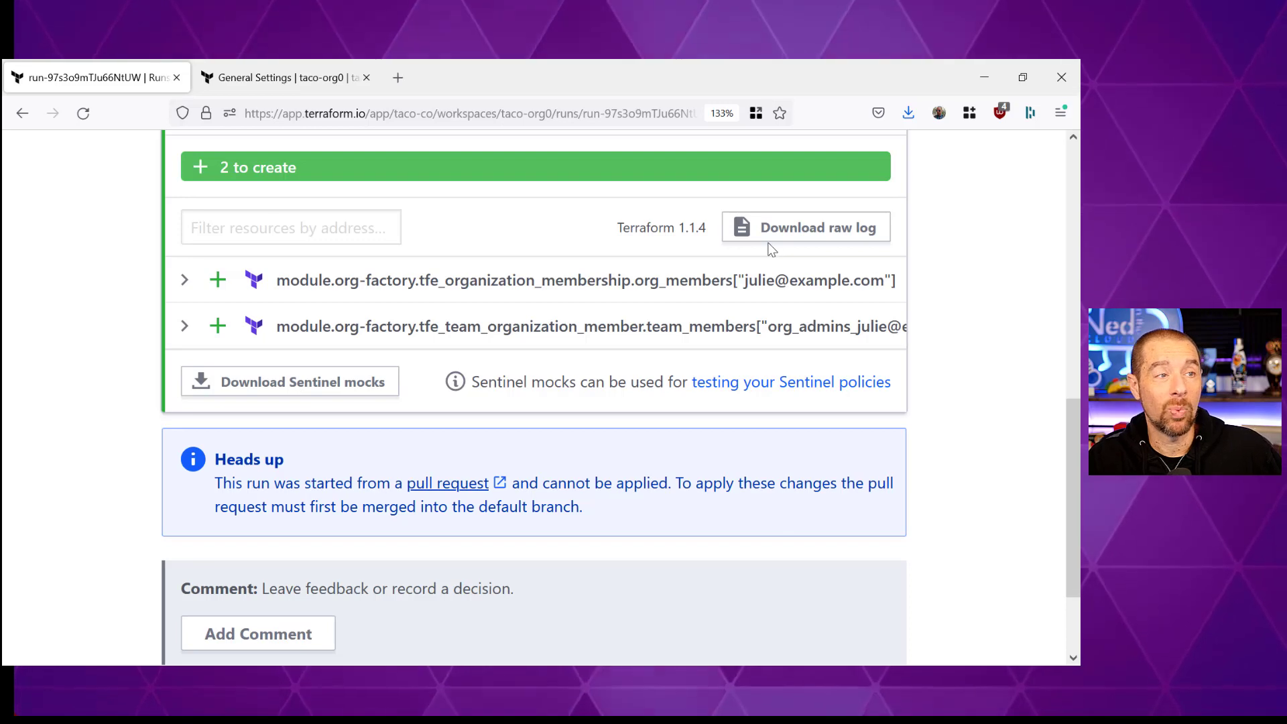
- Merge pull request #3 into main, then return to taco-org0's workspace settings
key(alt+Left)
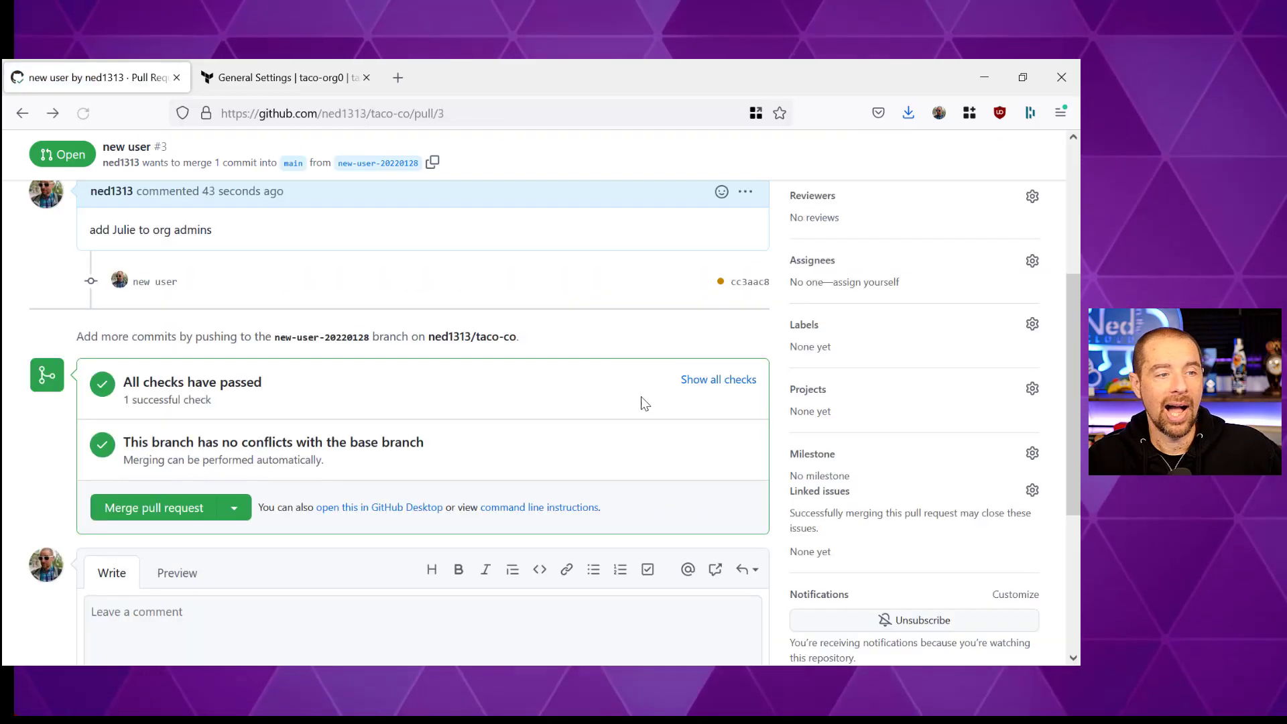
click(145, 515)
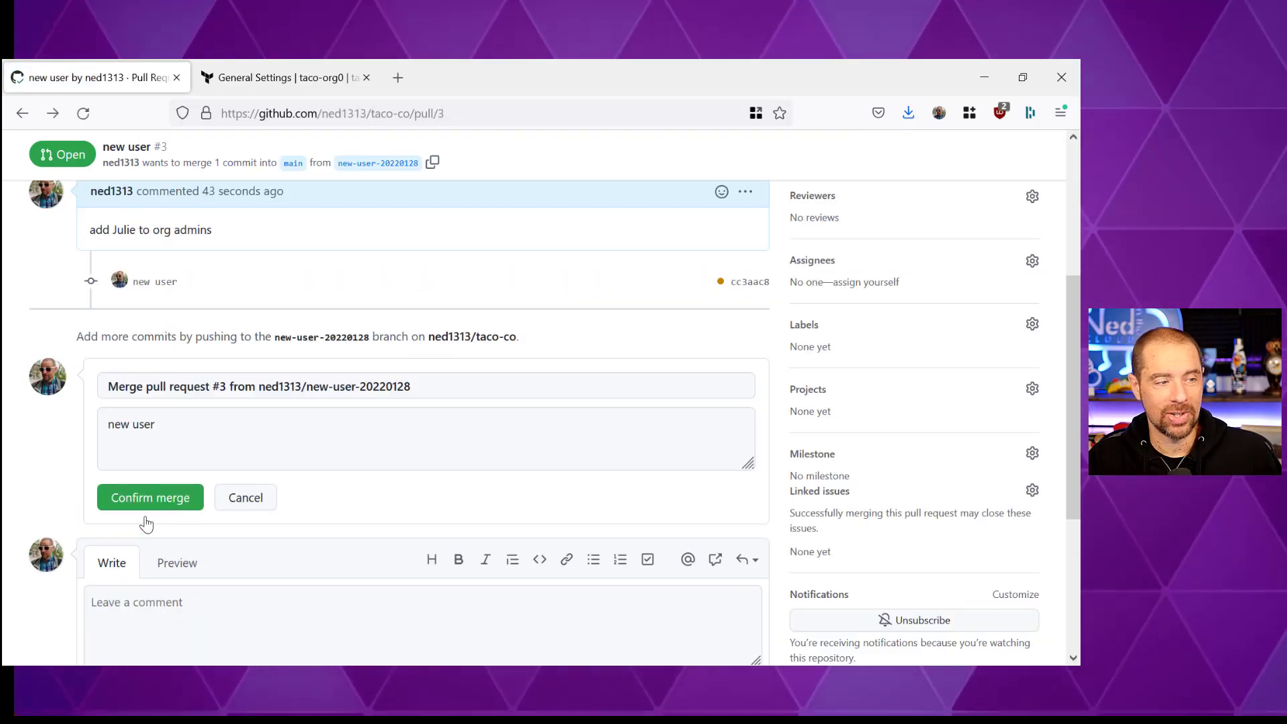
click(163, 497)
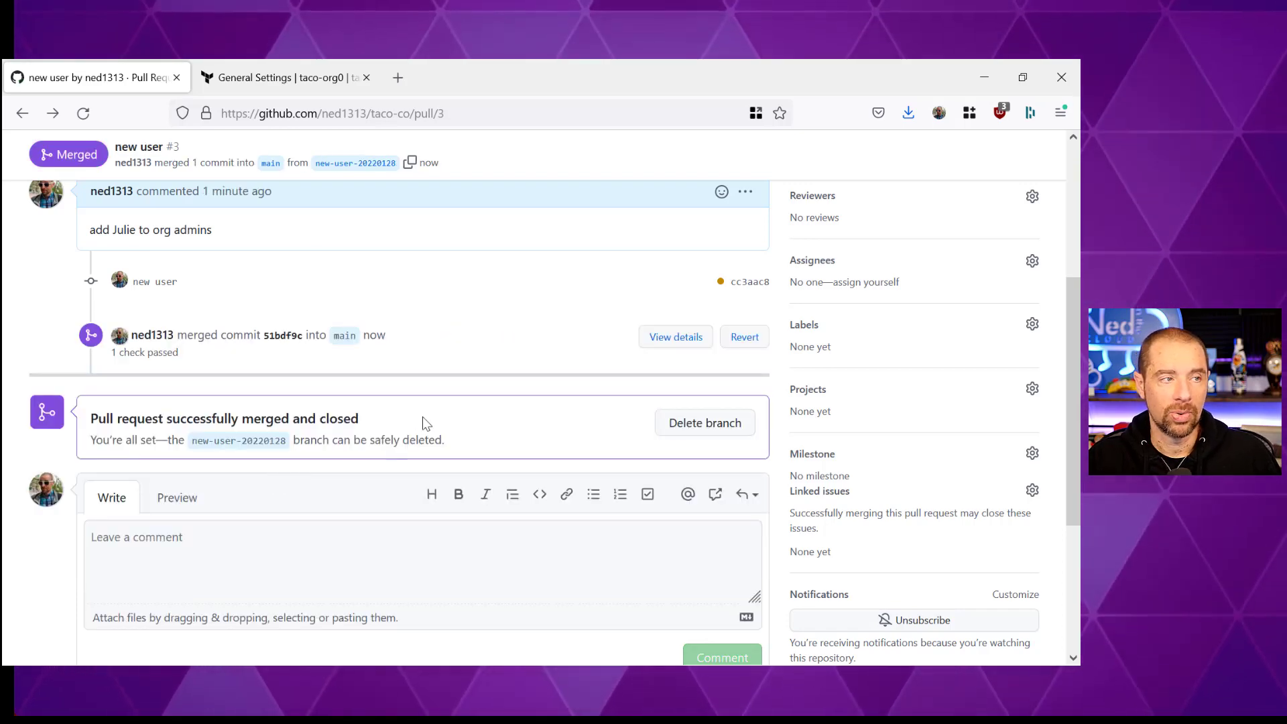
click(249, 72)
scroll(446, 368, up, 10)
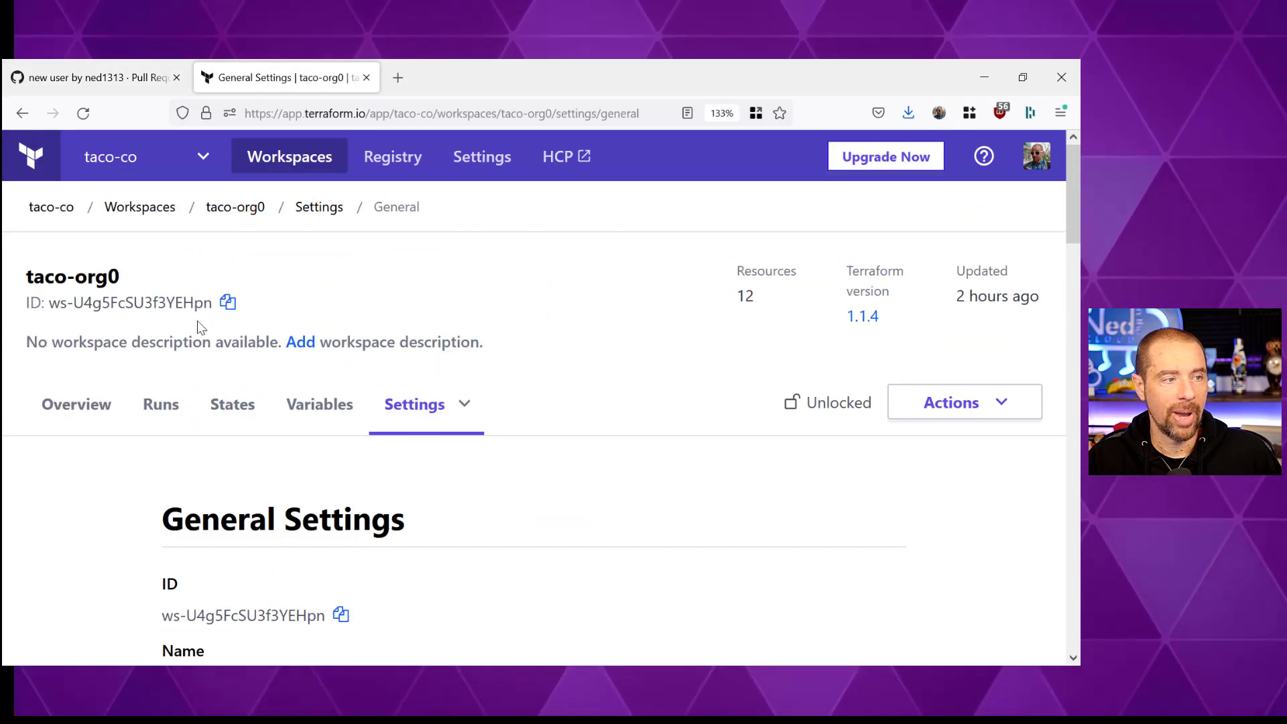
- Open taco-org0's 'Merge pull request #3' run and confirm it applied with 2 resources added
click(161, 404)
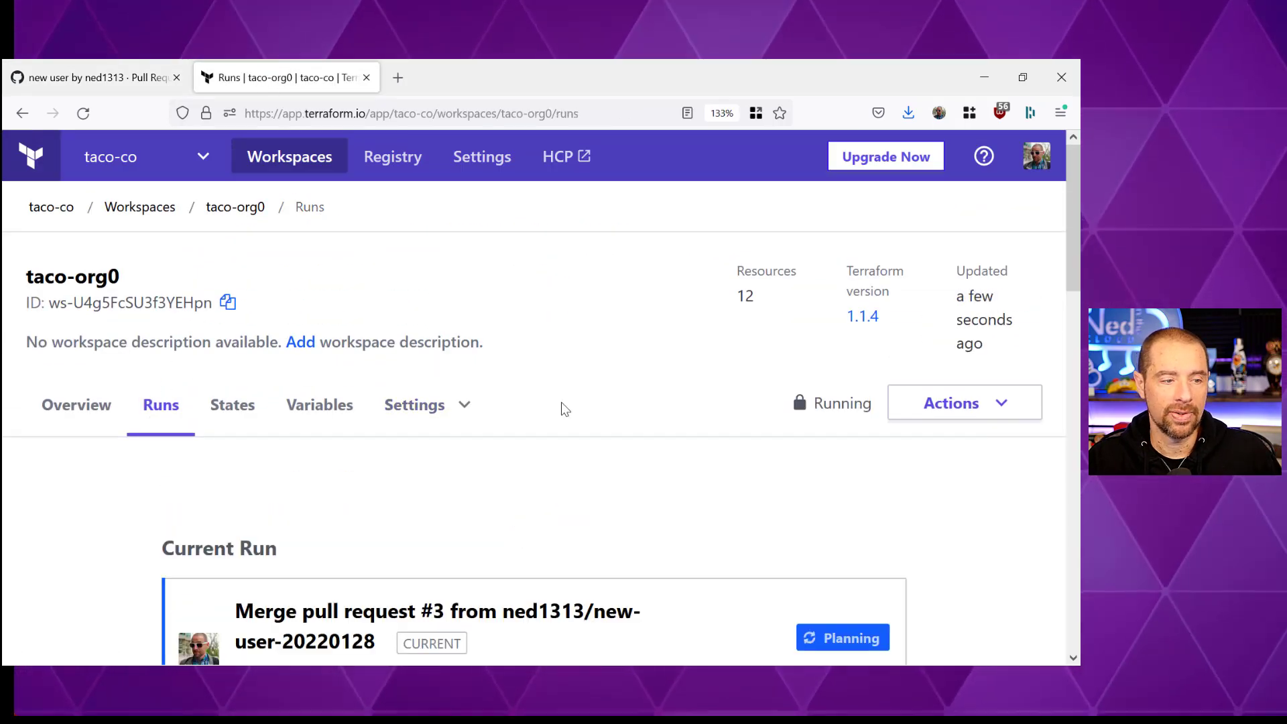
scroll(565, 409, down, 3)
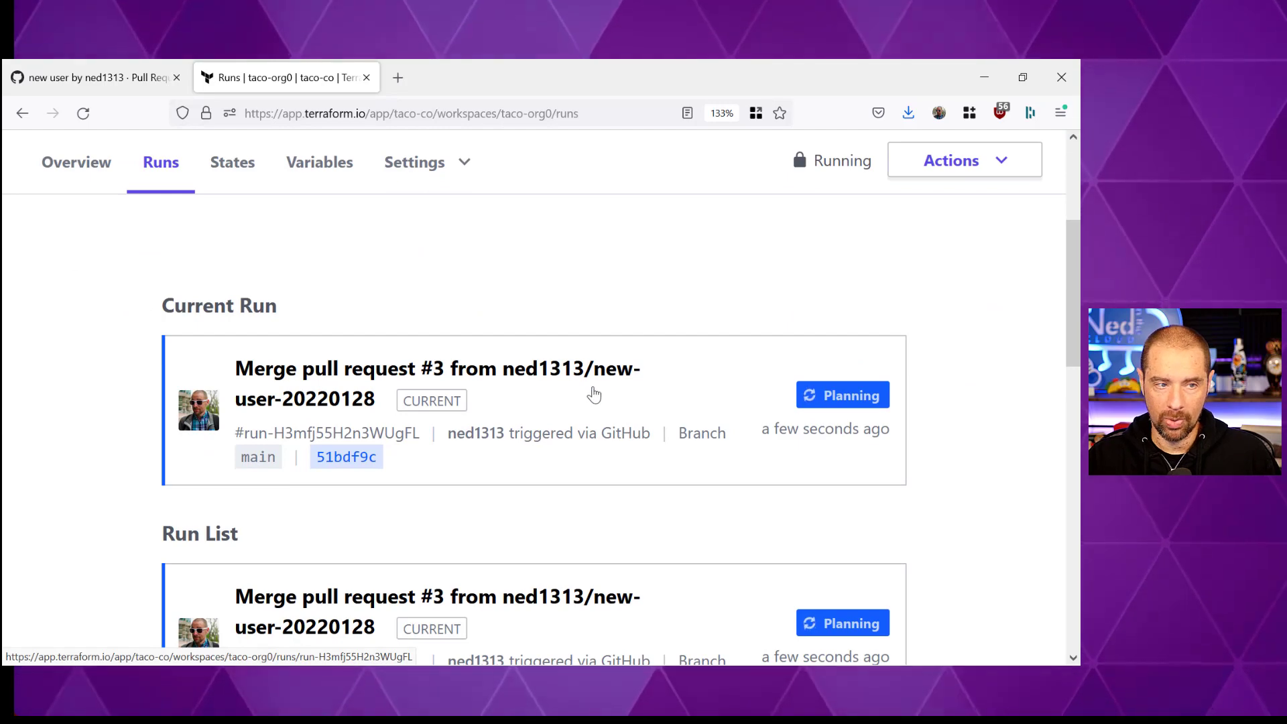
click(578, 373)
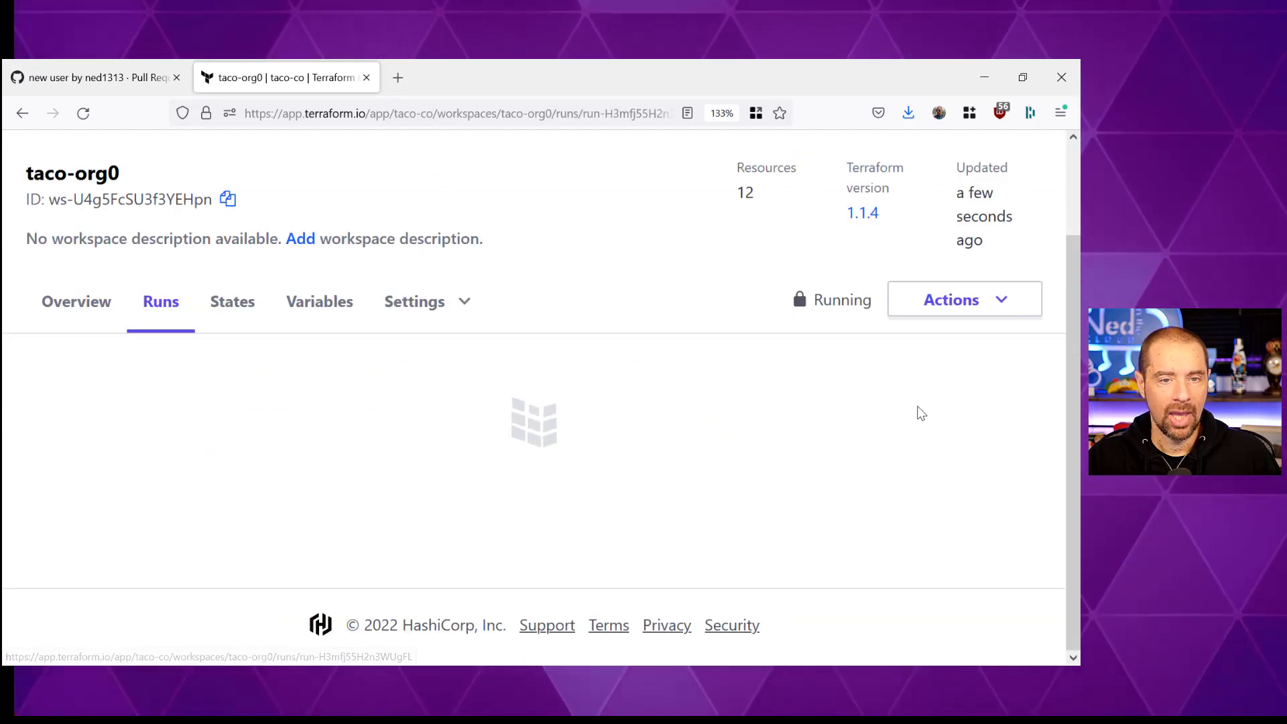
scroll(919, 412, down, 6)
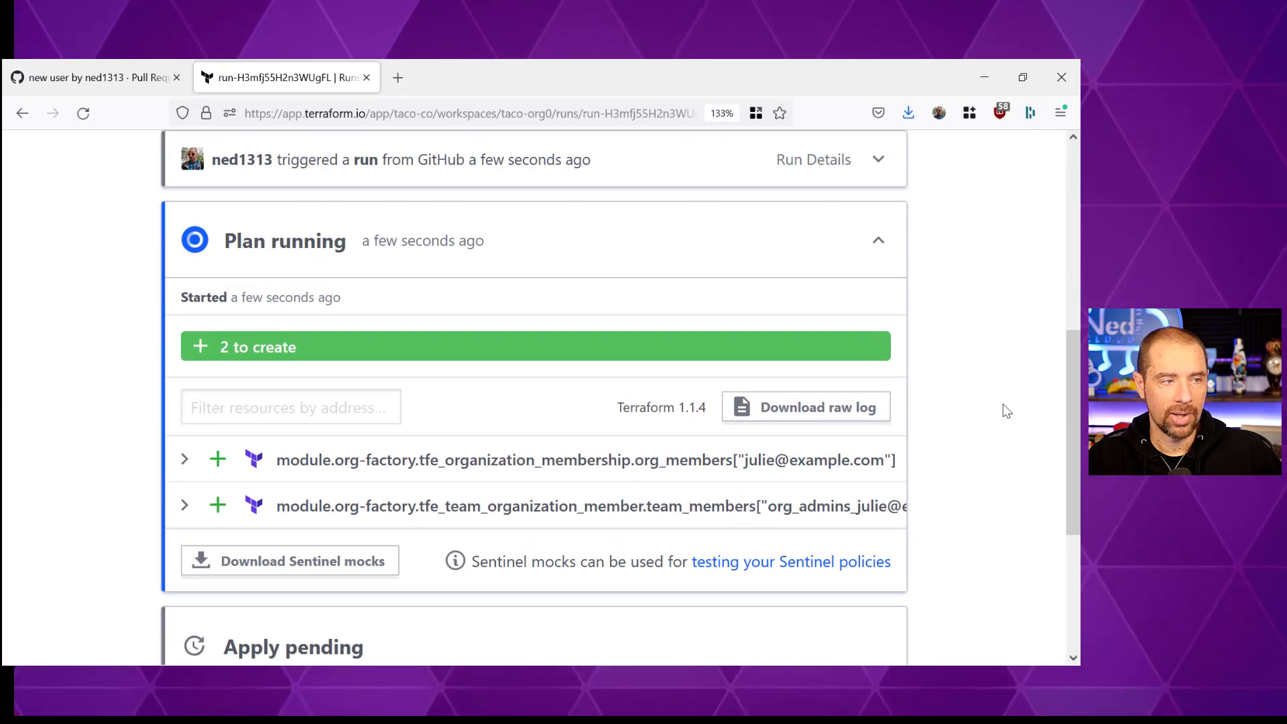
scroll(1007, 411, down, 1)
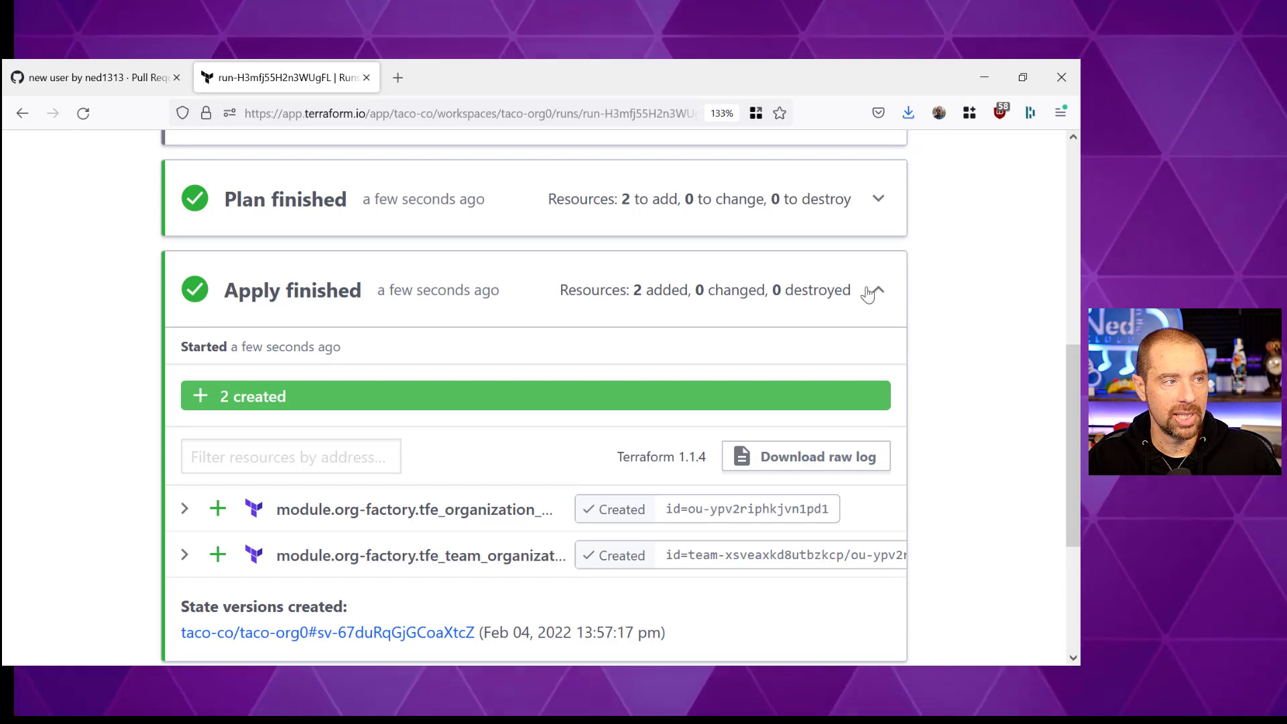
scroll(791, 320, up, 6)
click(122, 156)
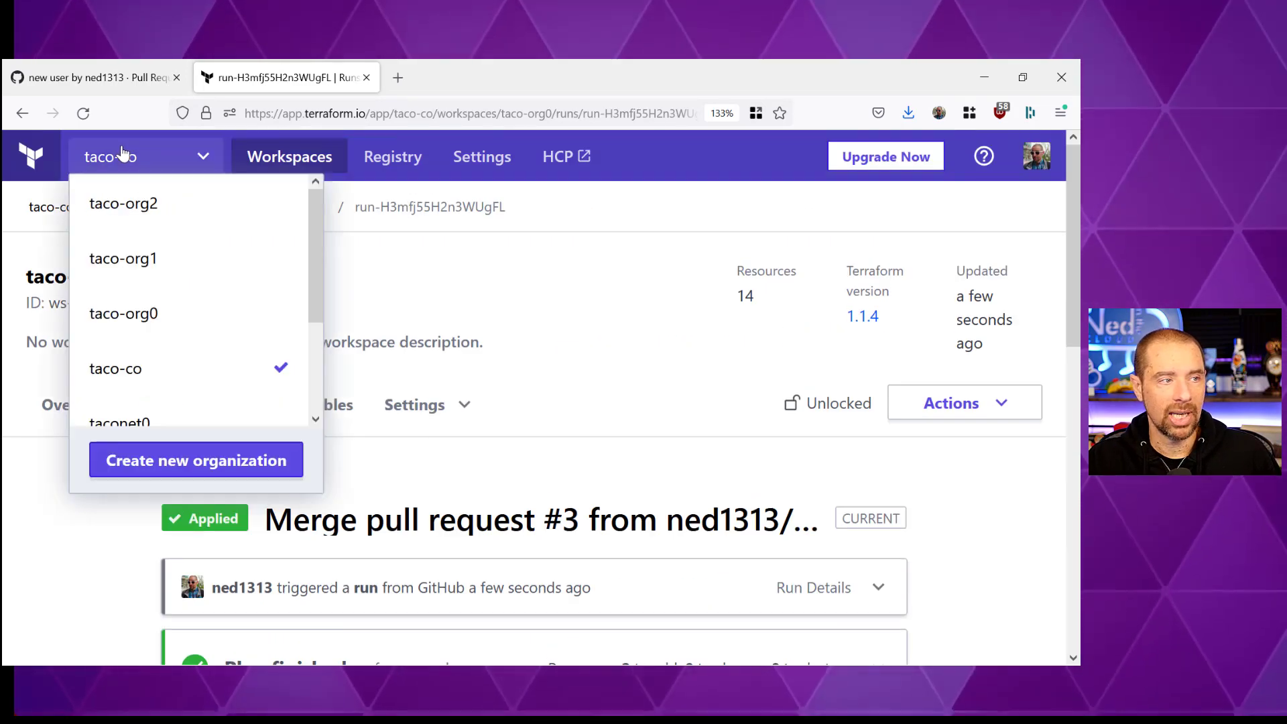
- Switch to the taco-org0 organization and open the org_admins team under Settings > Teams
click(164, 317)
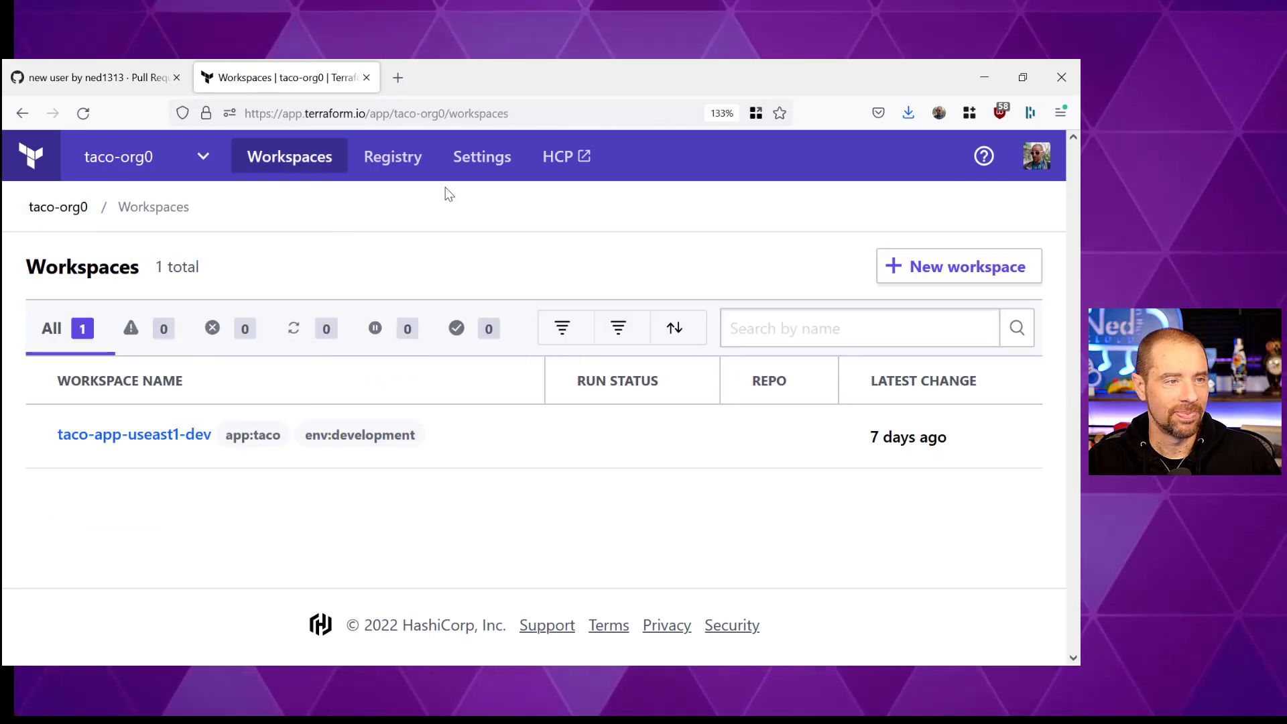
click(503, 164)
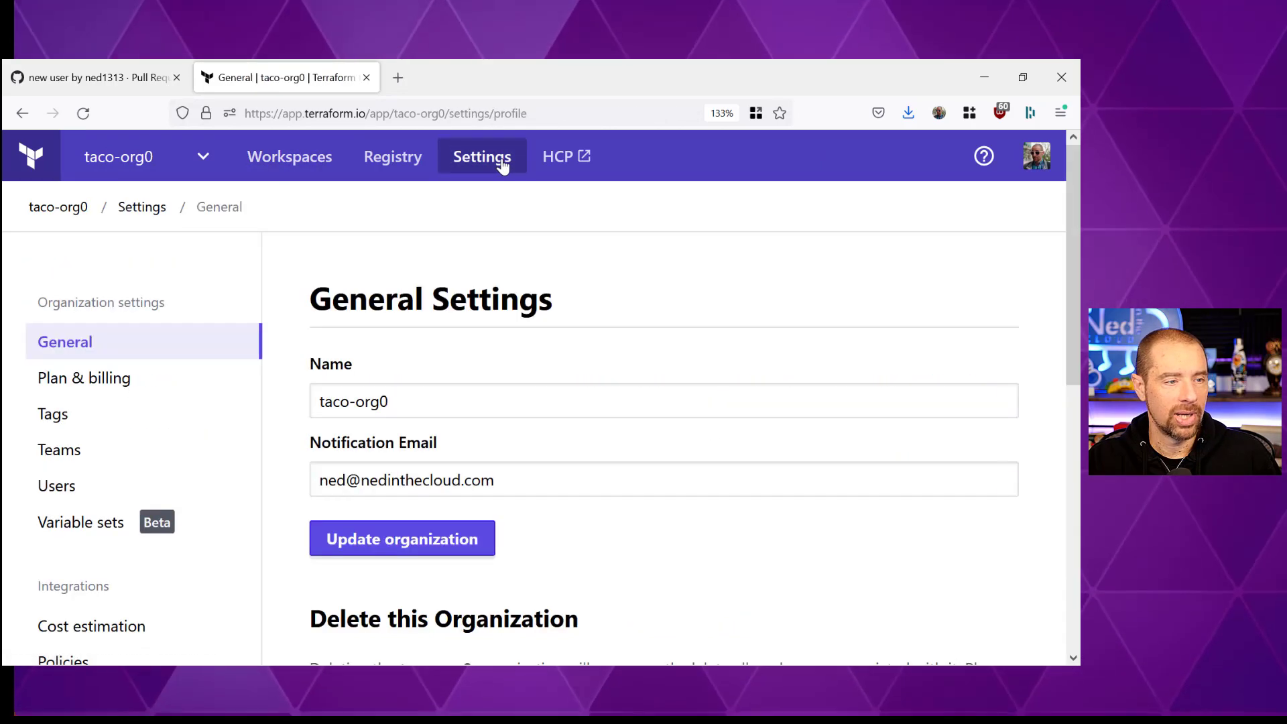
click(47, 458)
scroll(468, 423, down, 10)
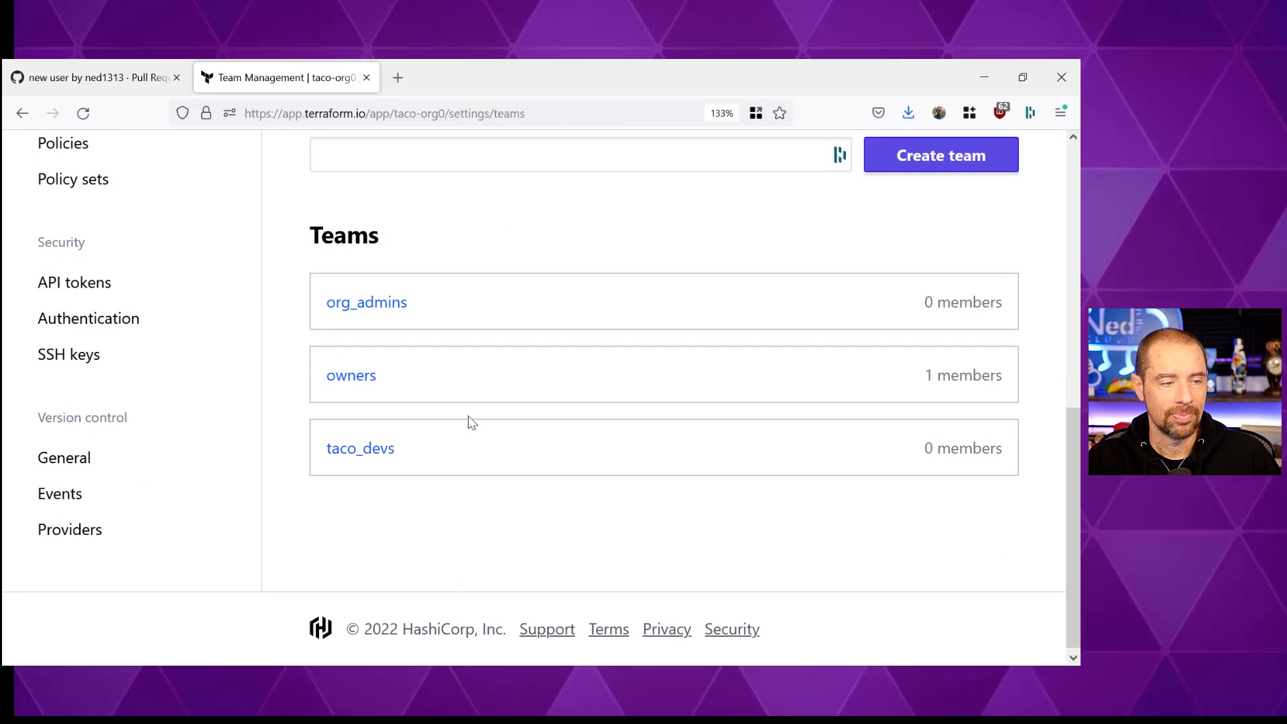
click(387, 304)
- Review the org_admins team's access settings and its three invited members
scroll(711, 460, down, 15)
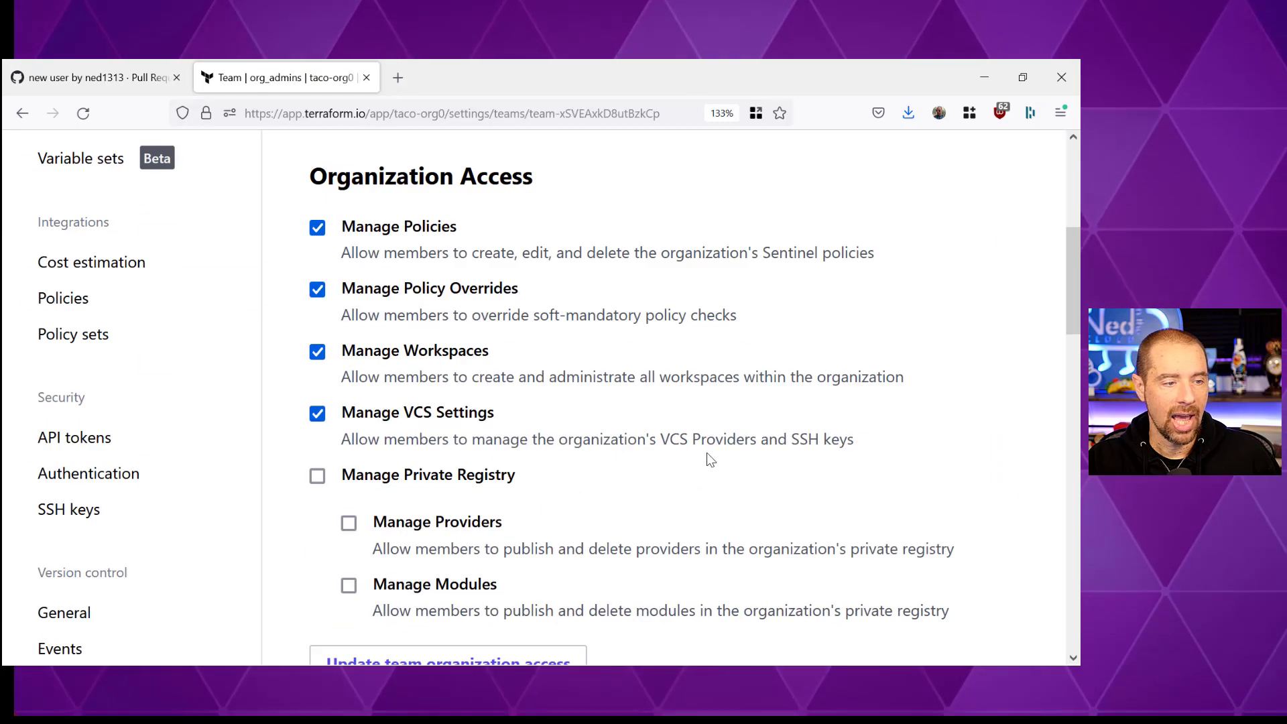
scroll(711, 460, down, 8)
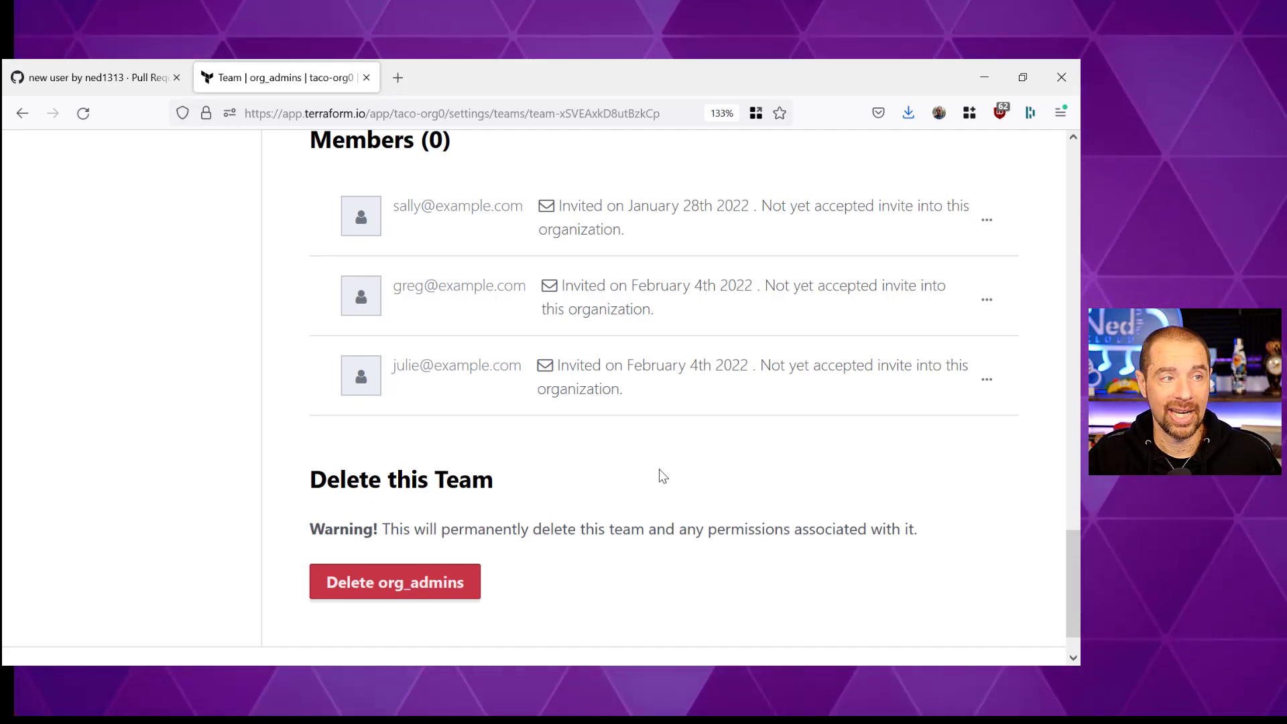
scroll(662, 476, up, 12)
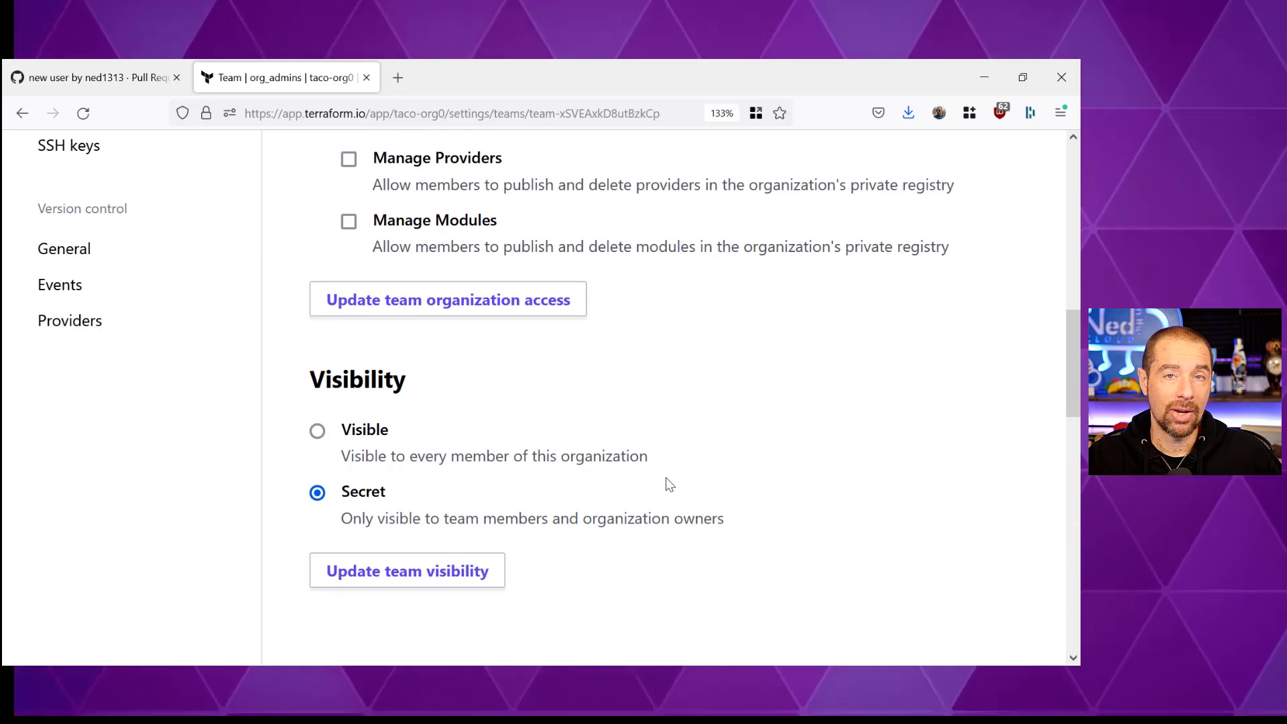
scroll(667, 479, up, 10)
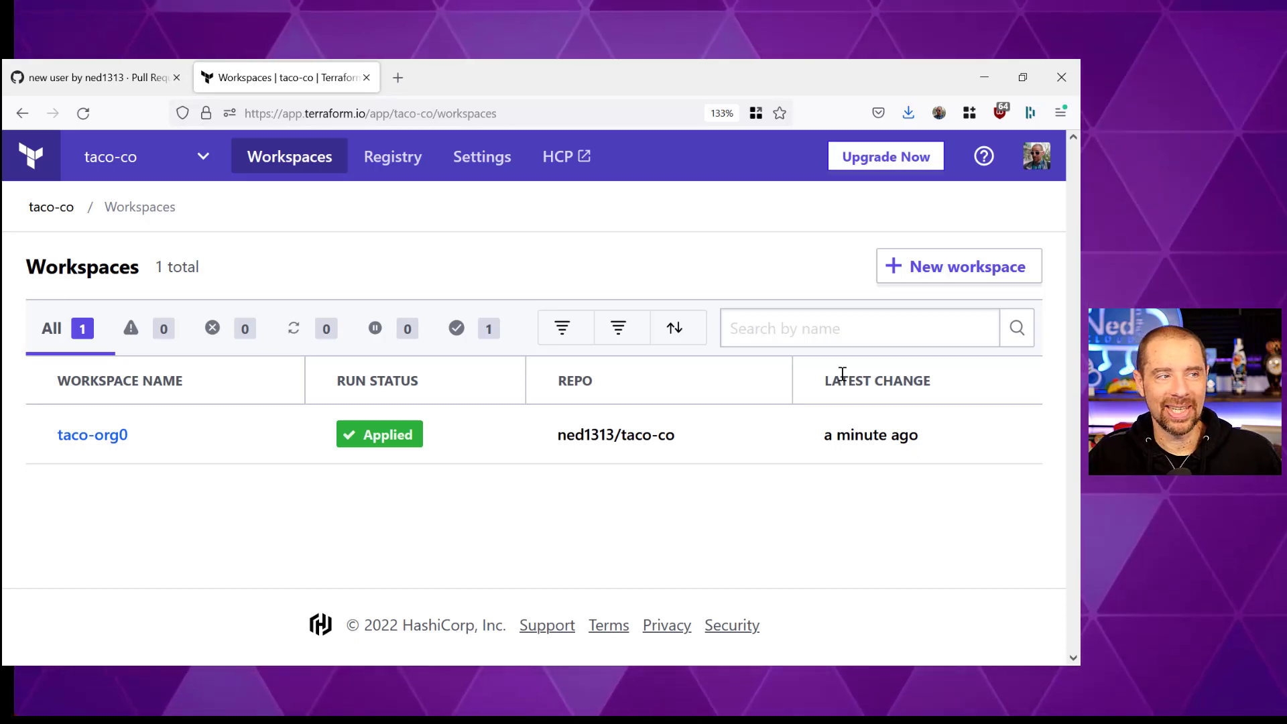
- Switch to the taco-org1 organization and review its Plan & billing settings
click(174, 164)
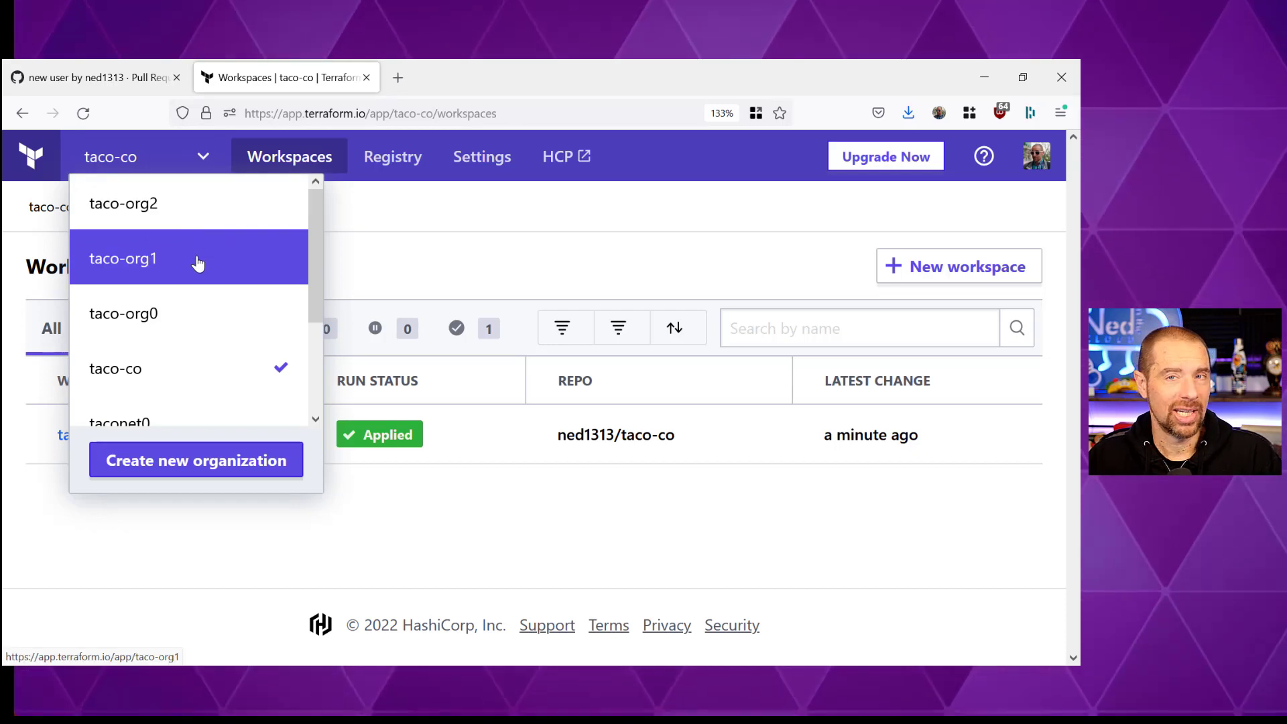
click(198, 263)
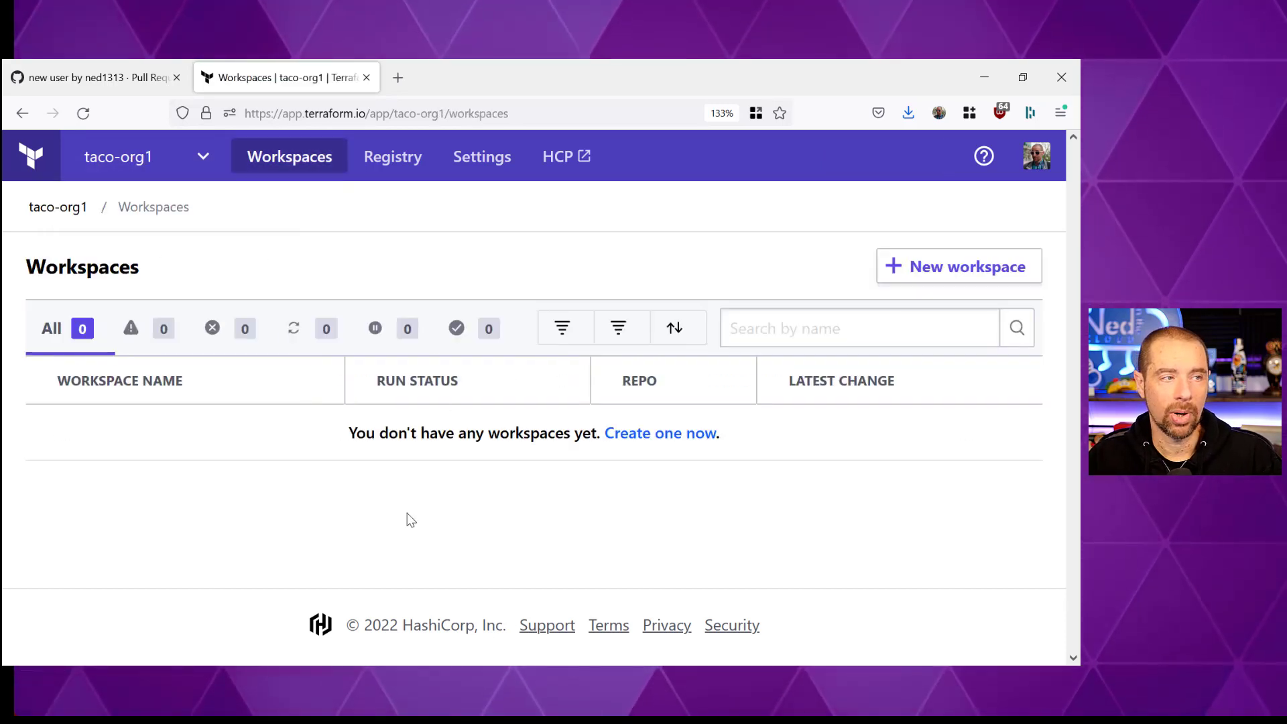
click(482, 159)
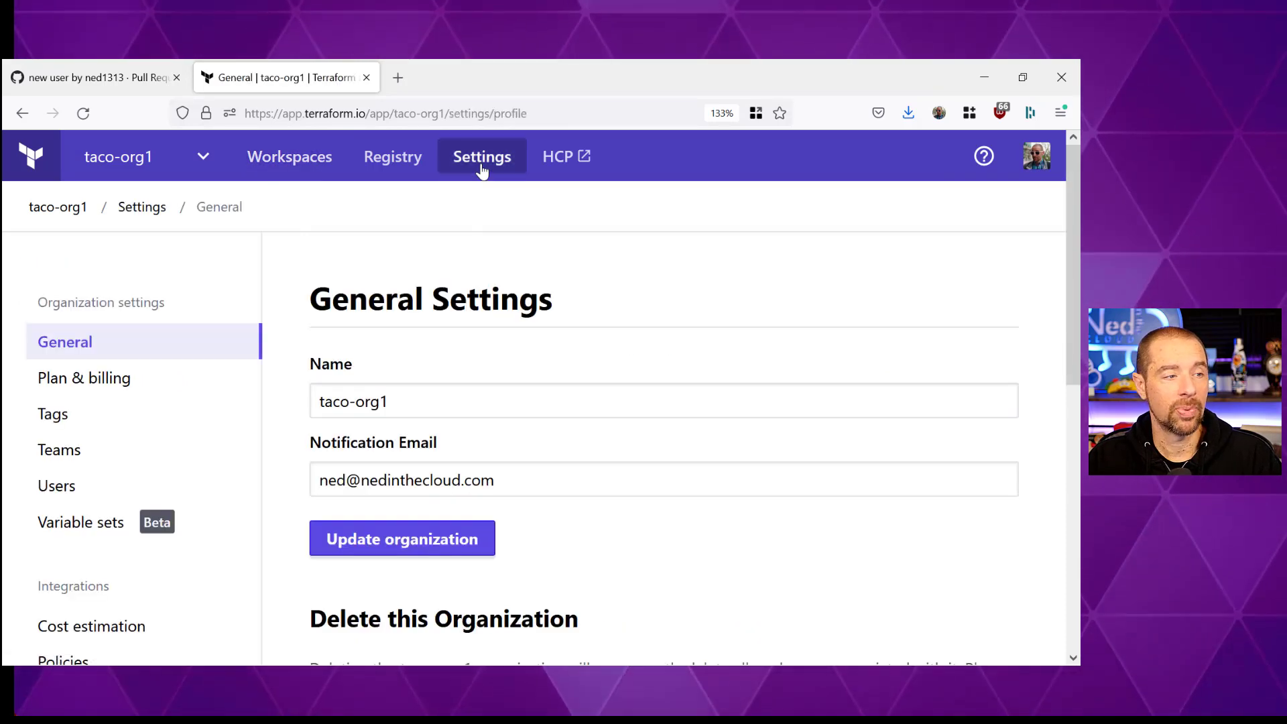
click(175, 385)
scroll(652, 429, down, 3)
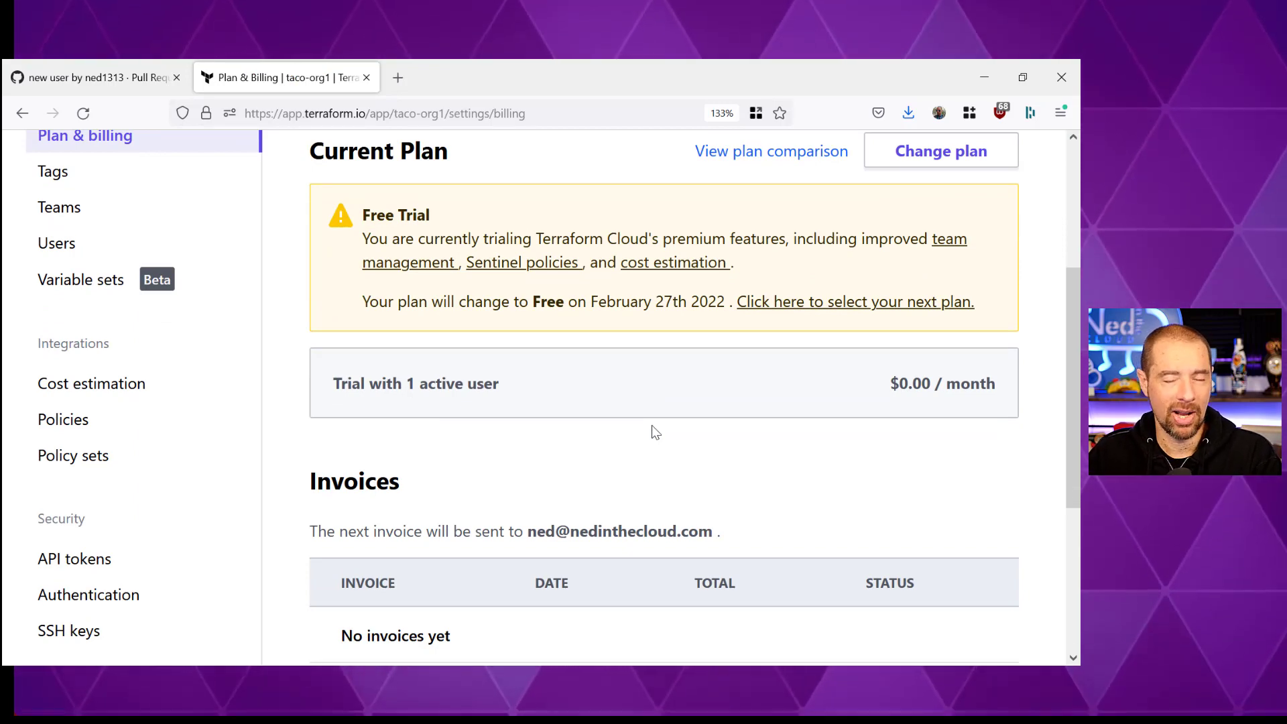
scroll(628, 417, up, 3)
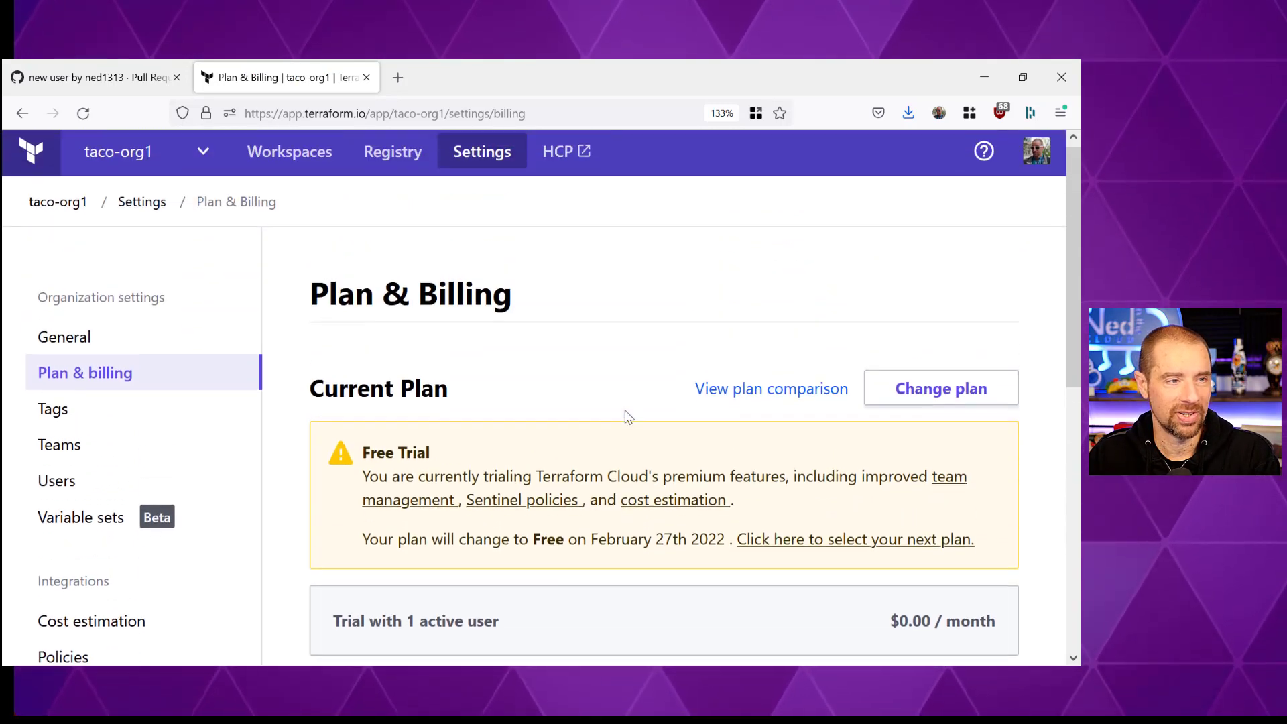
- Switch back to the taco-co organization and return to the code editor
click(133, 163)
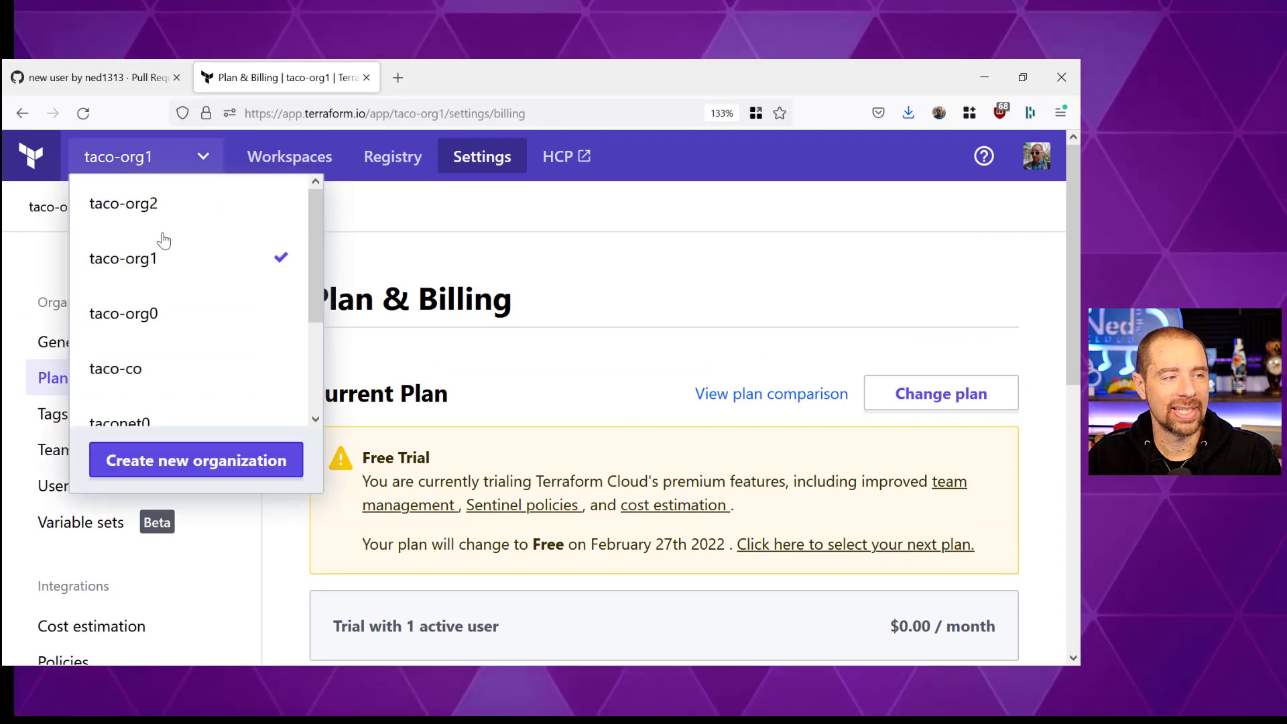
click(172, 365)
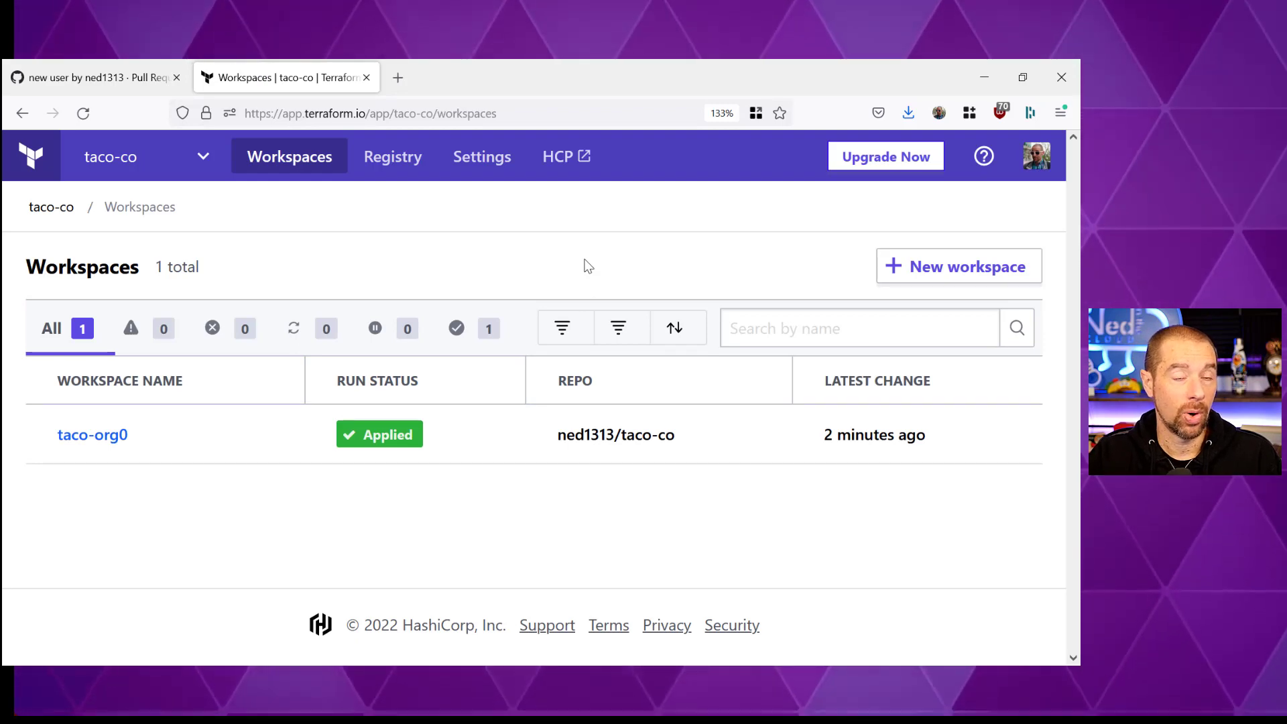
key(alt+Tab)
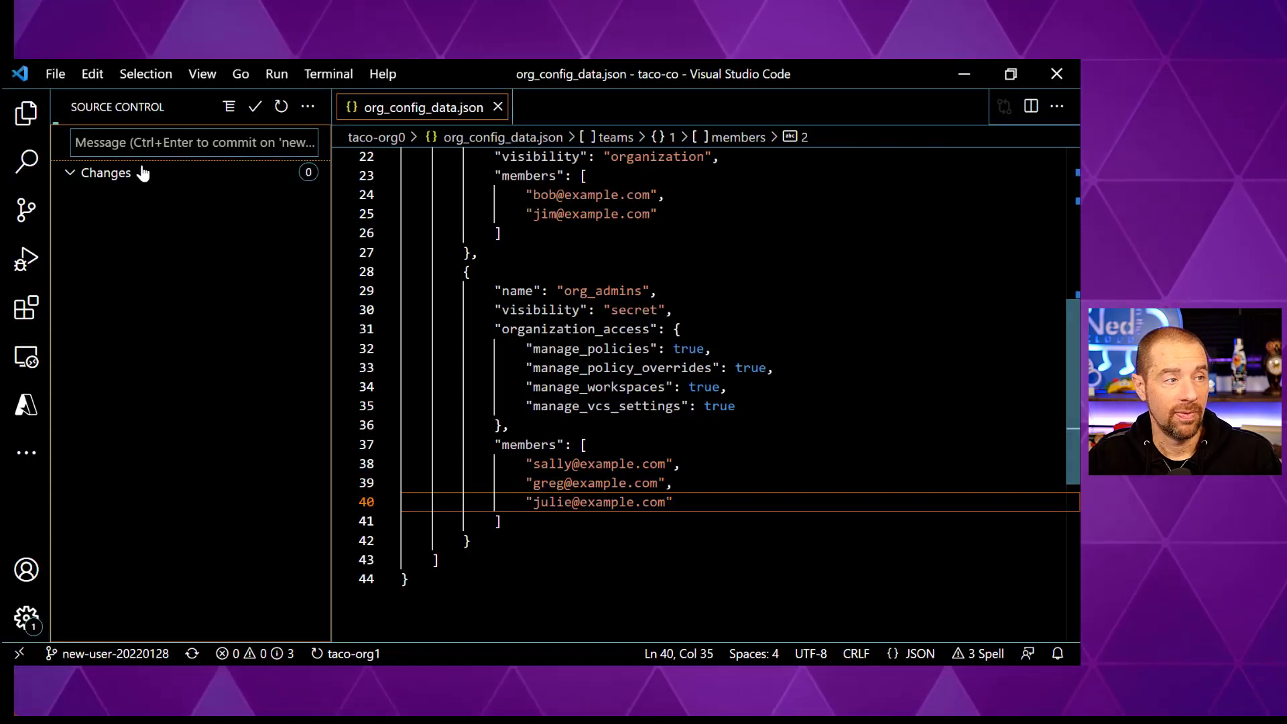
- Check out the main branch and open the integrated terminal to pull remote changes
click(24, 116)
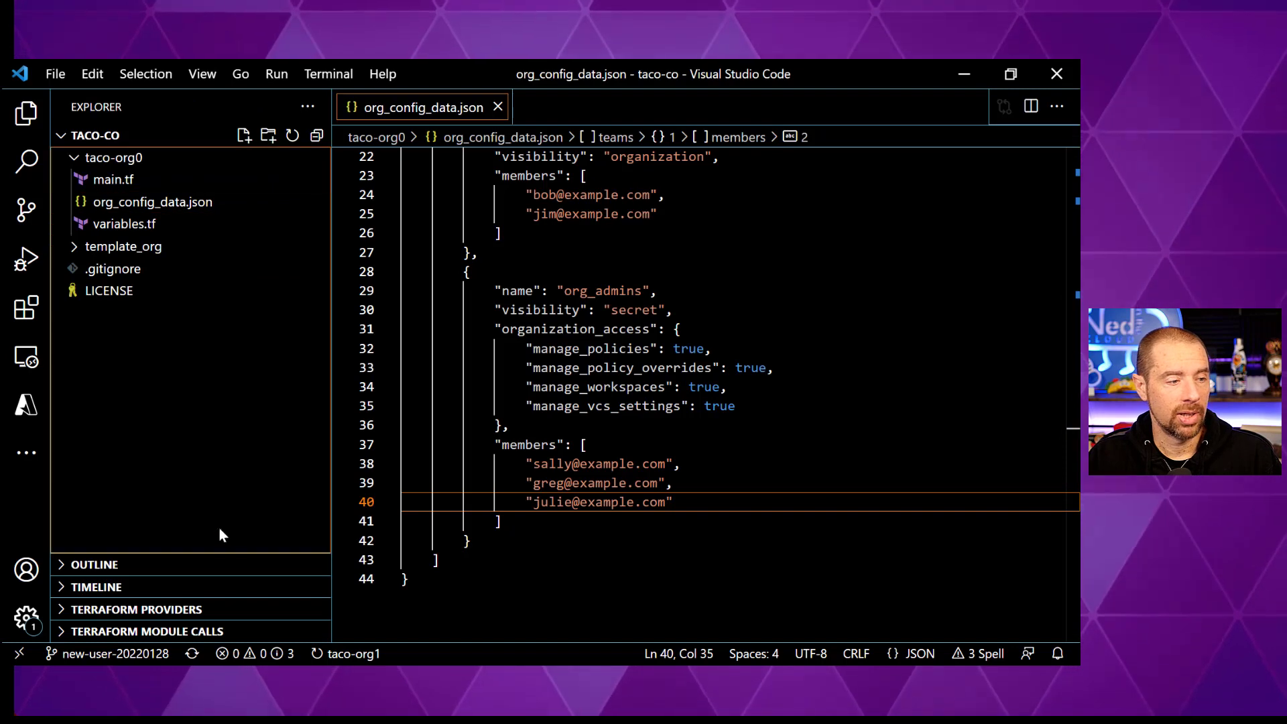
click(131, 659)
key(Down)
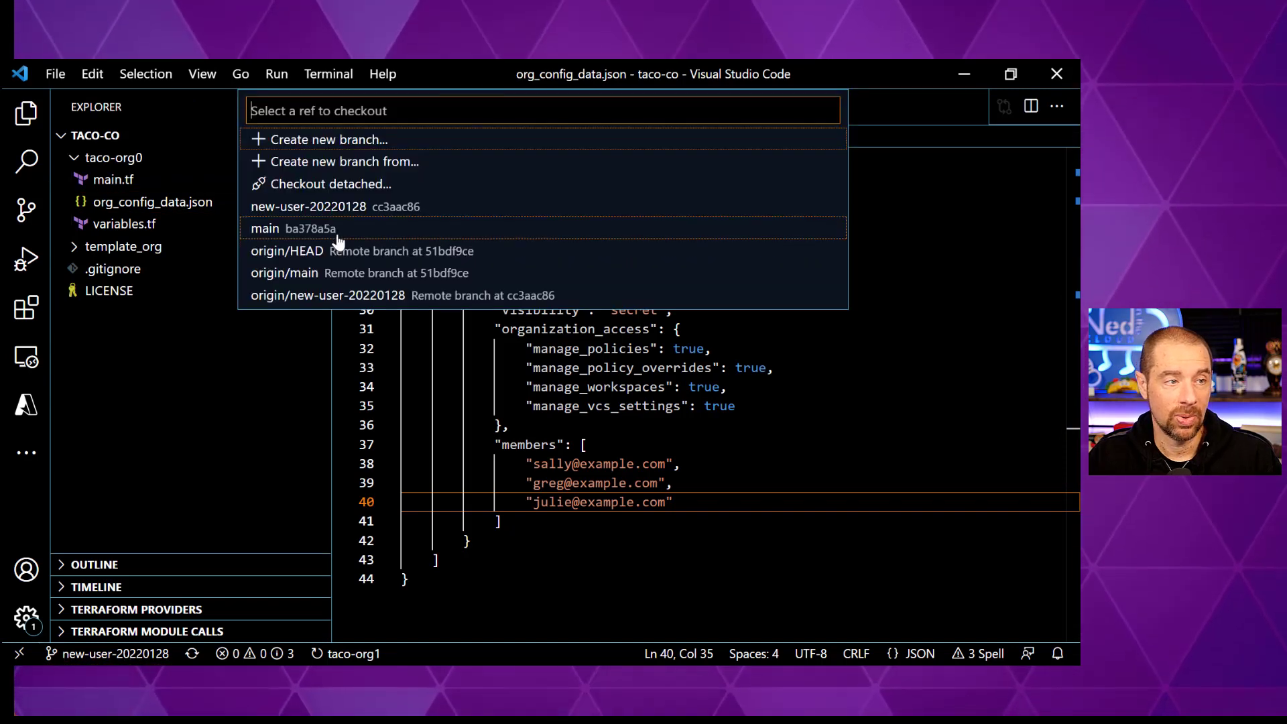
click(339, 234)
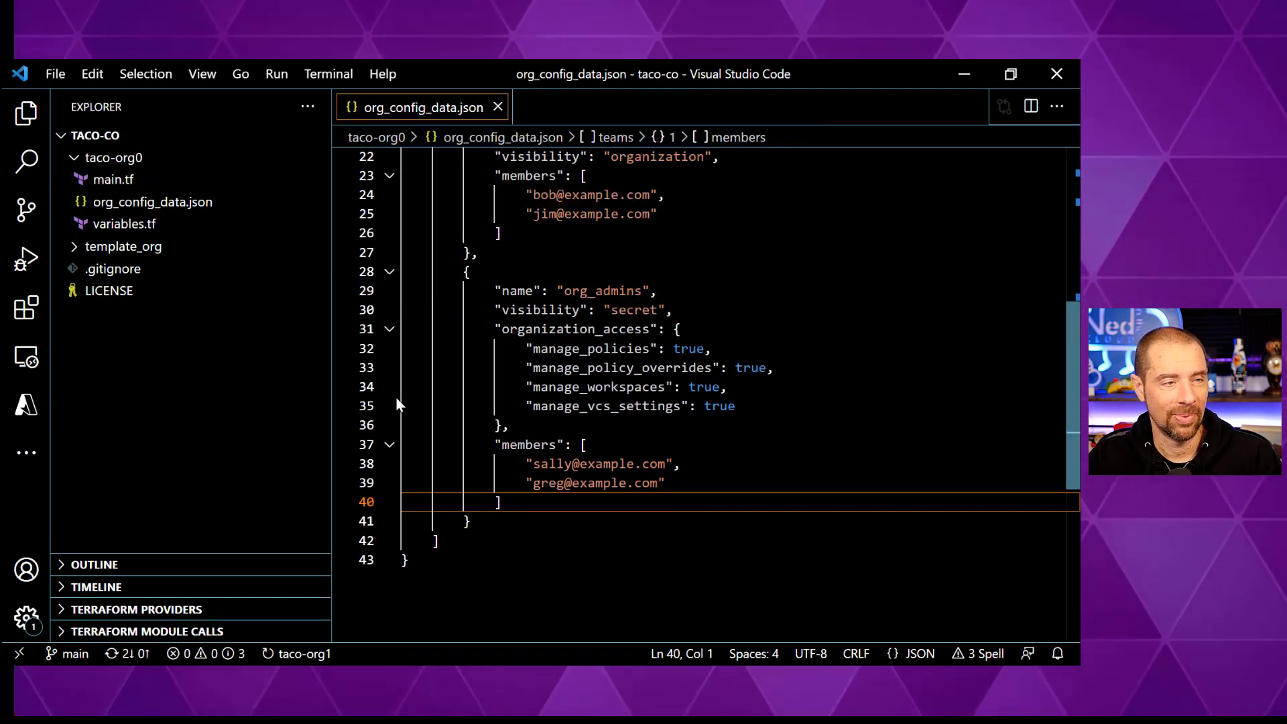
key(ctrl+grave)
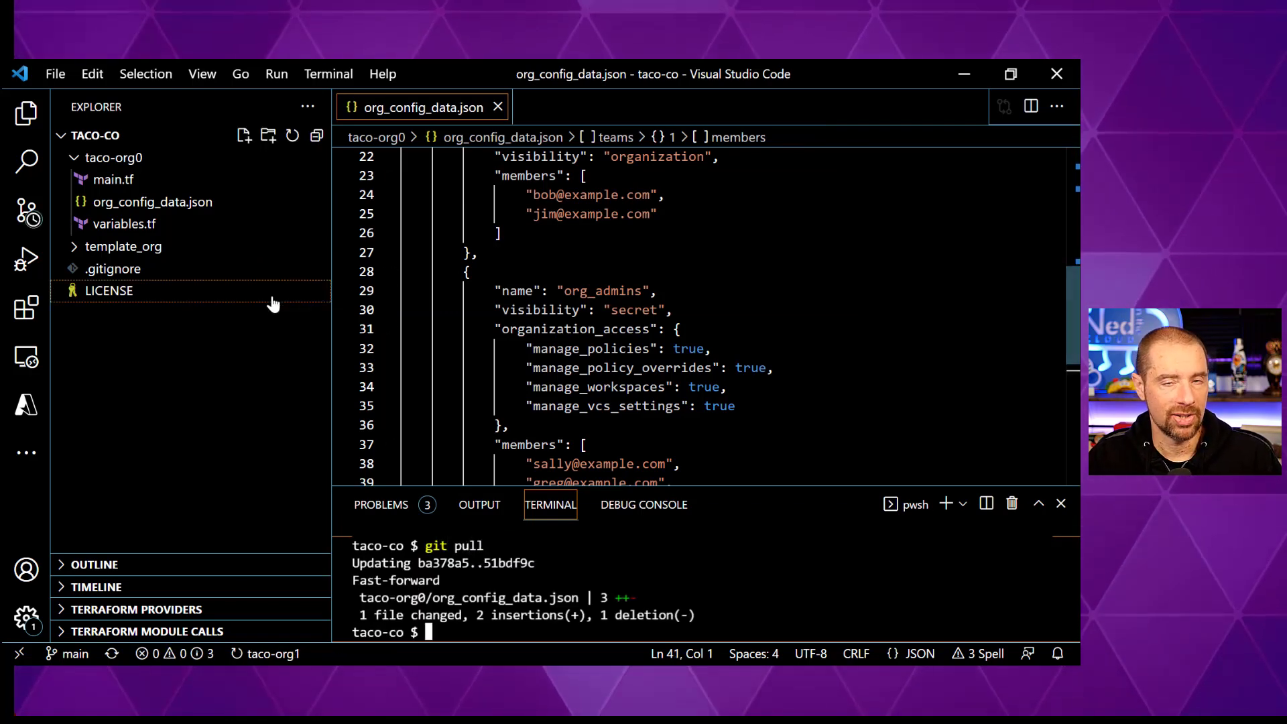
- Create and check out a new branch named taco-org1 from main
click(86, 655)
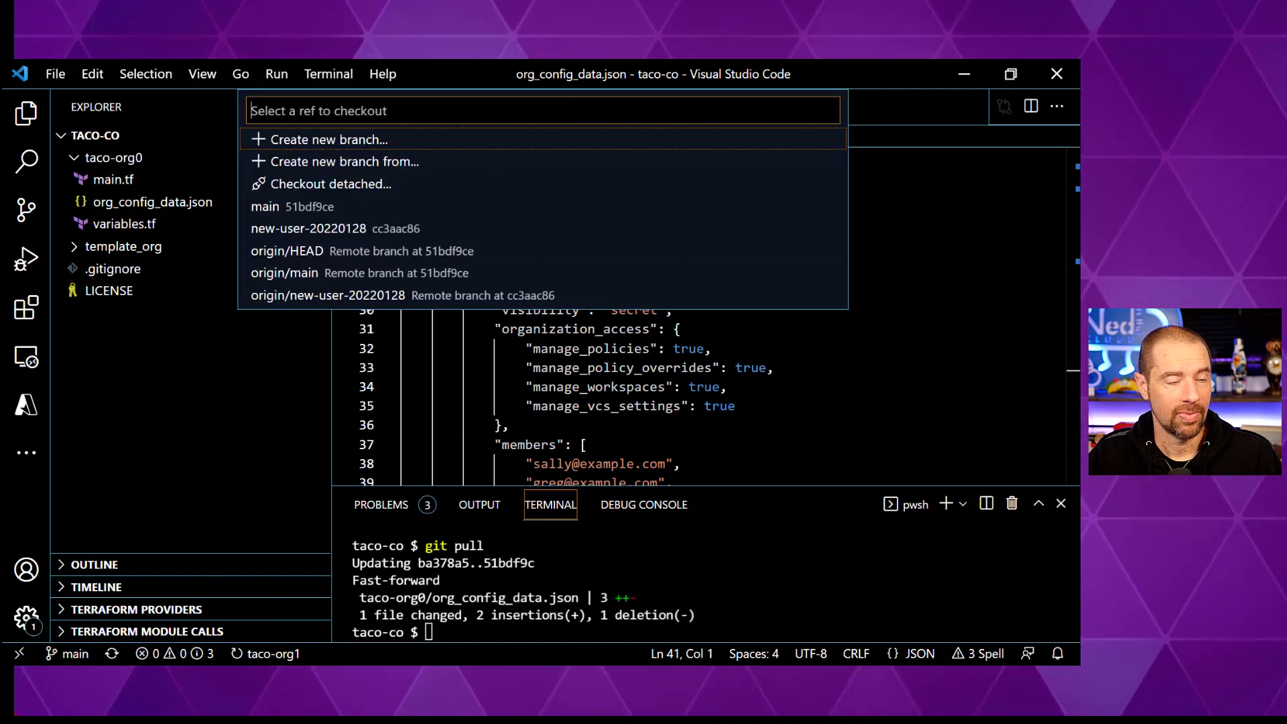
text(taco)
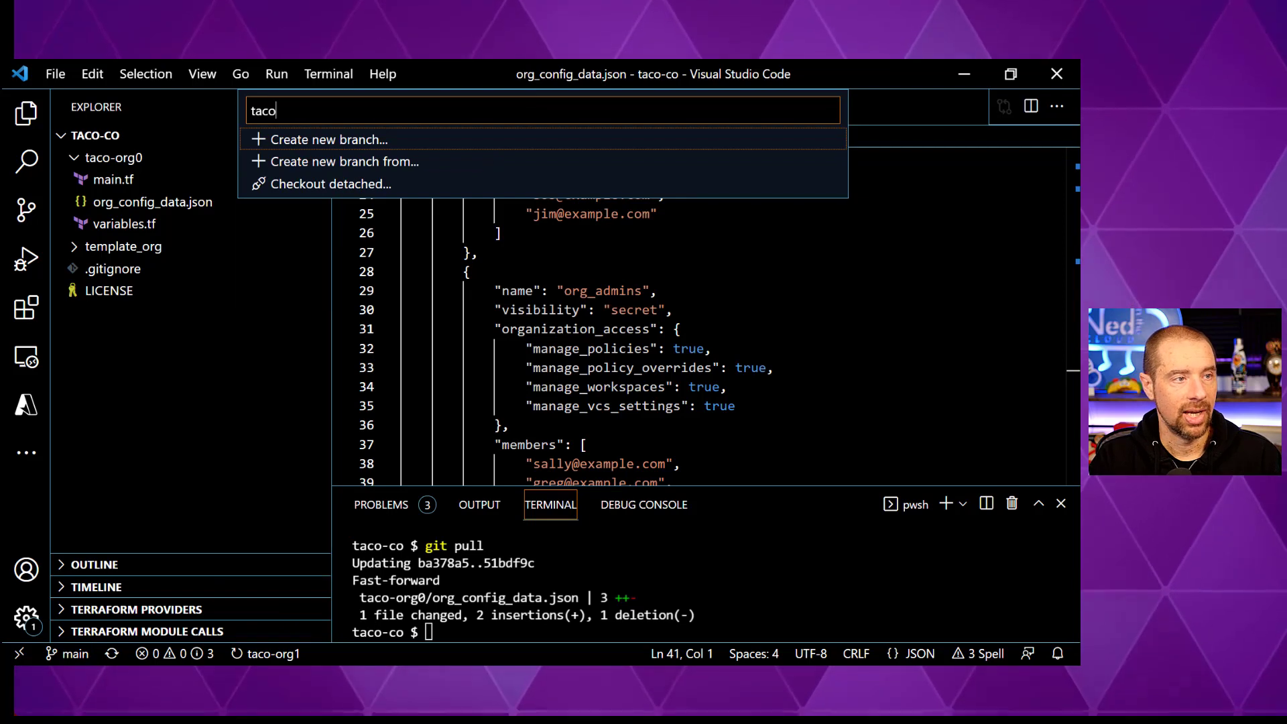
text(-orf)
text(g1)
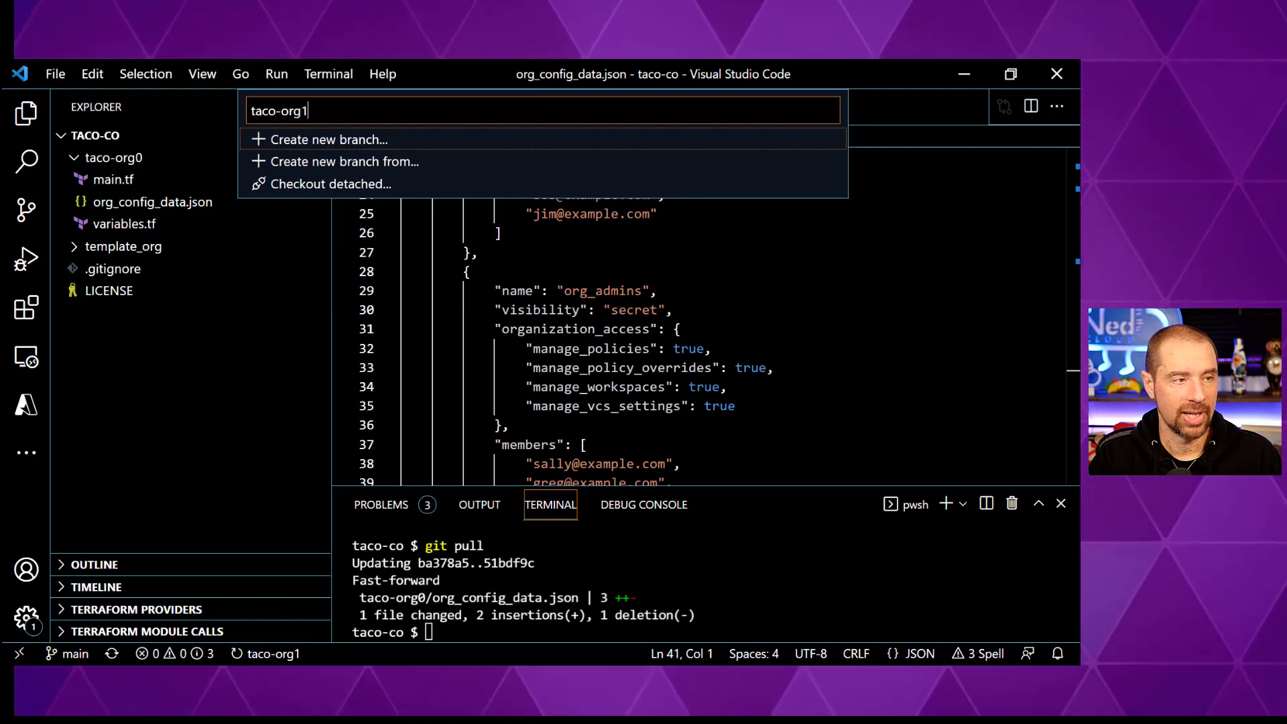
key(Return)
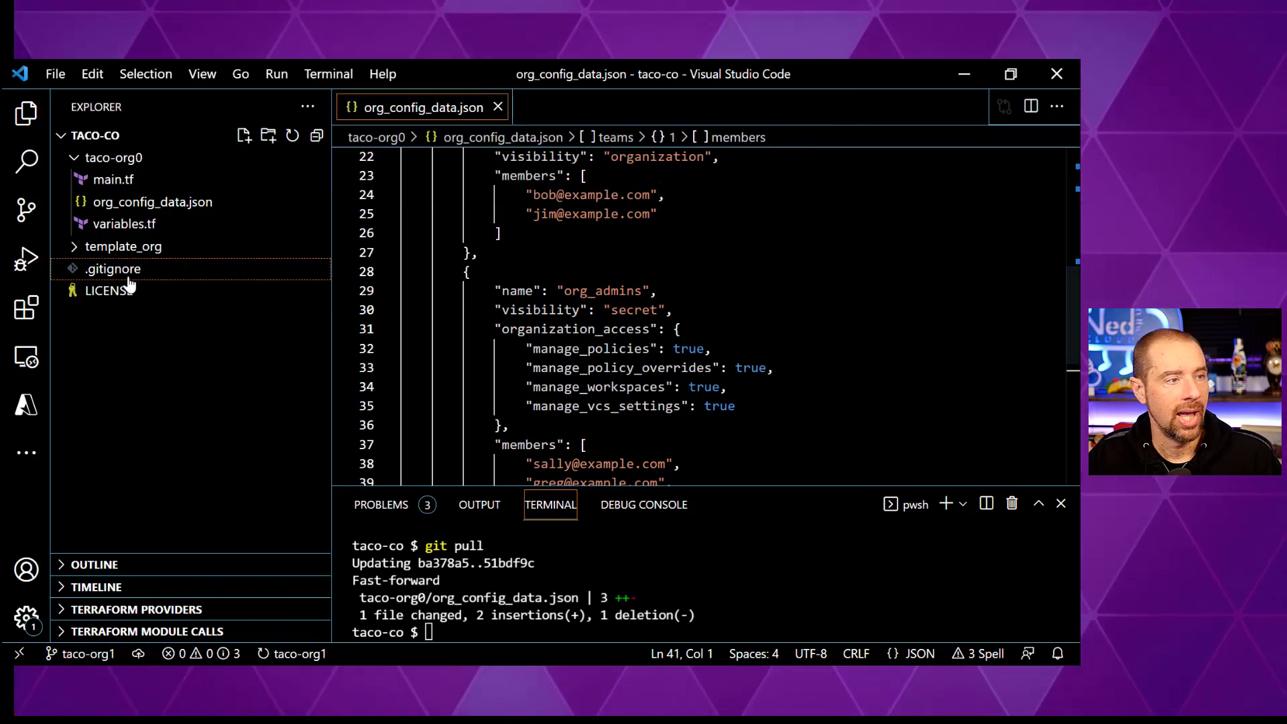
- Create a taco-org1 folder and paste copies of main.tf, org_config_data.json and variables.tf into it
click(269, 136)
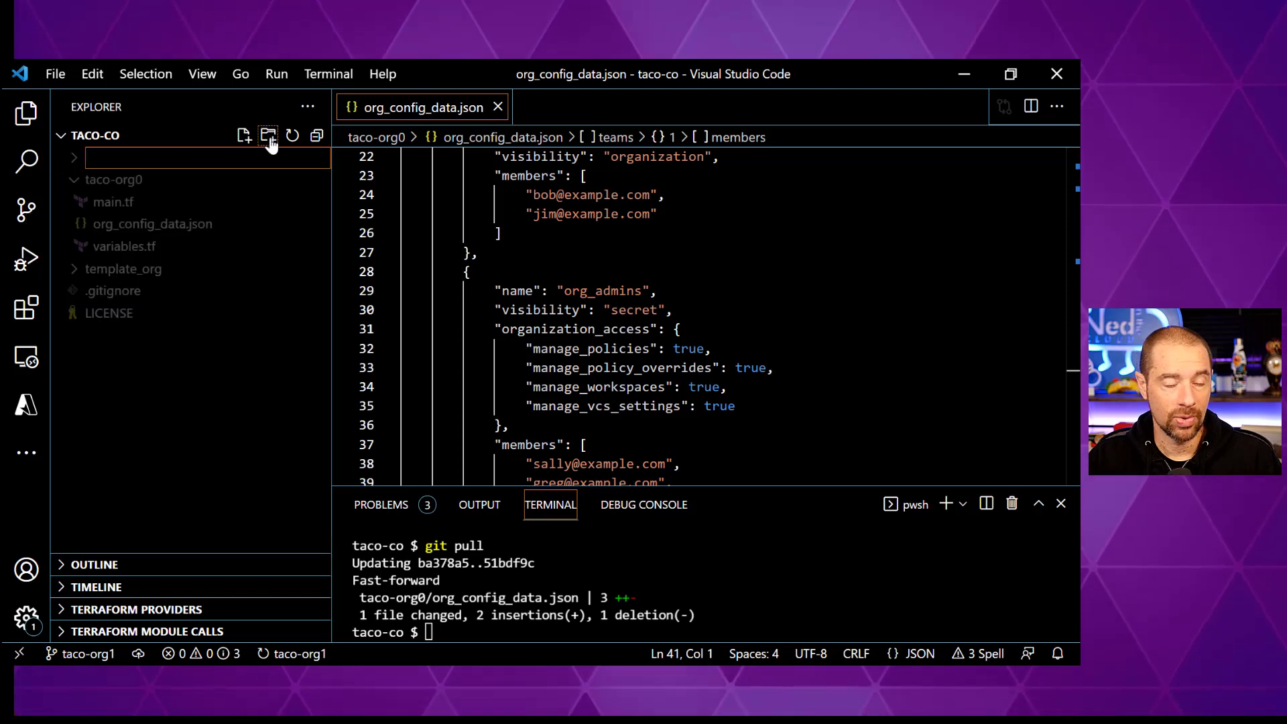
text(taco-org1)
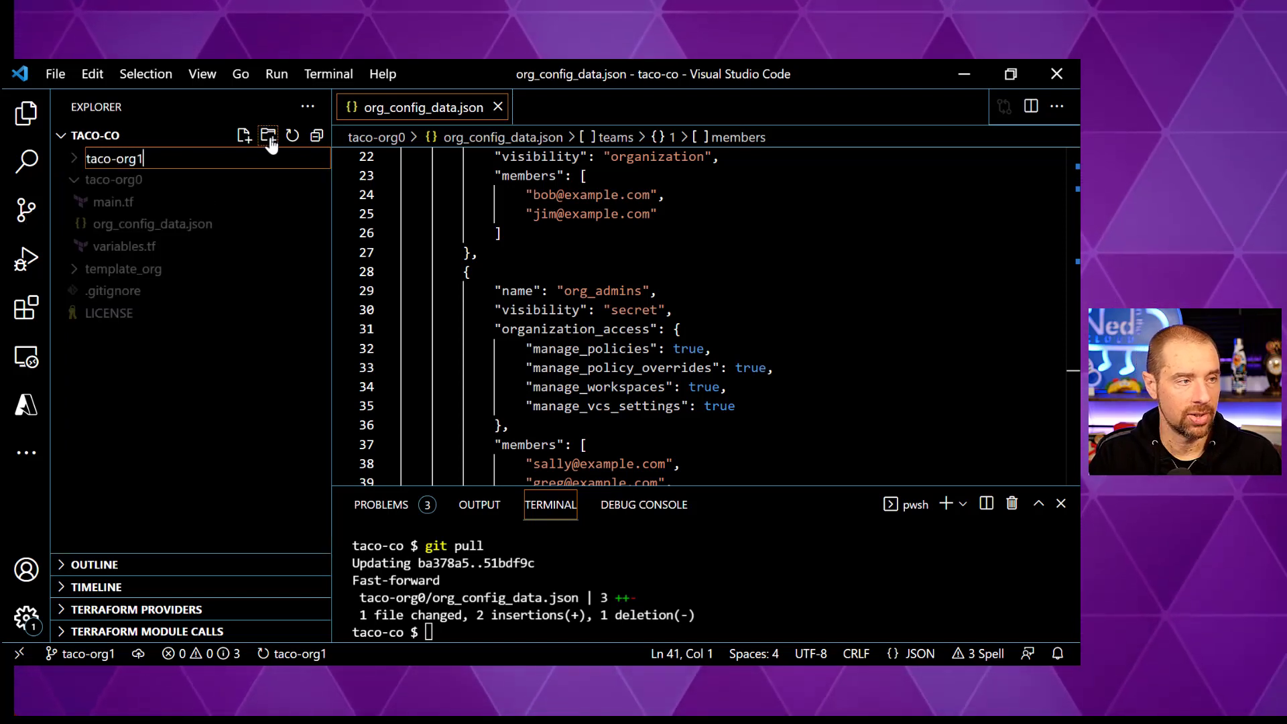
key(Return)
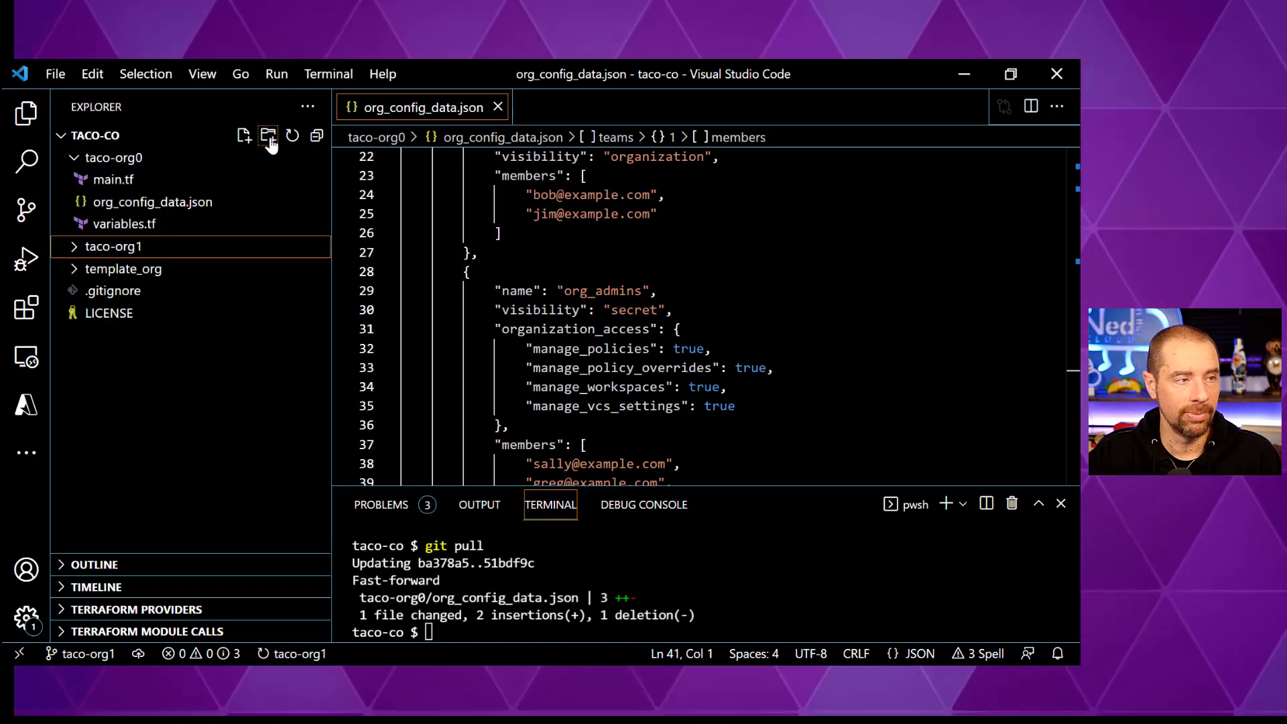
click(106, 180)
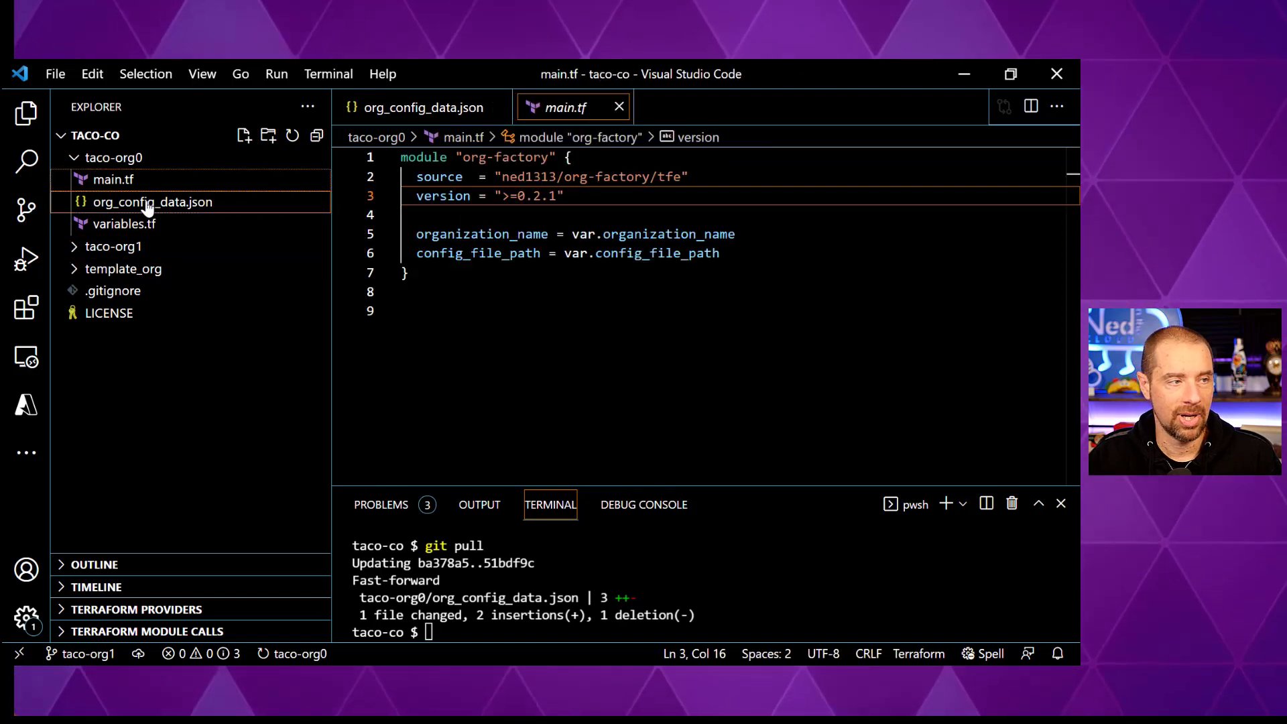
click(145, 252)
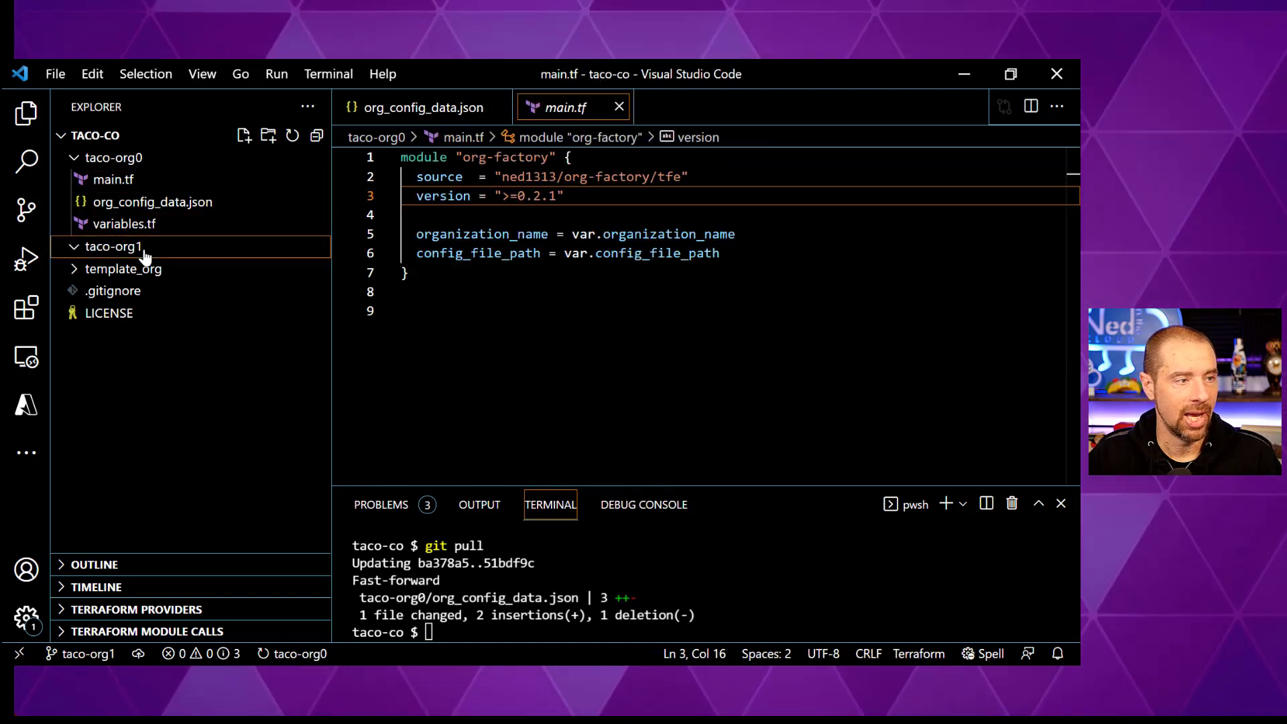
key(ctrl+v)
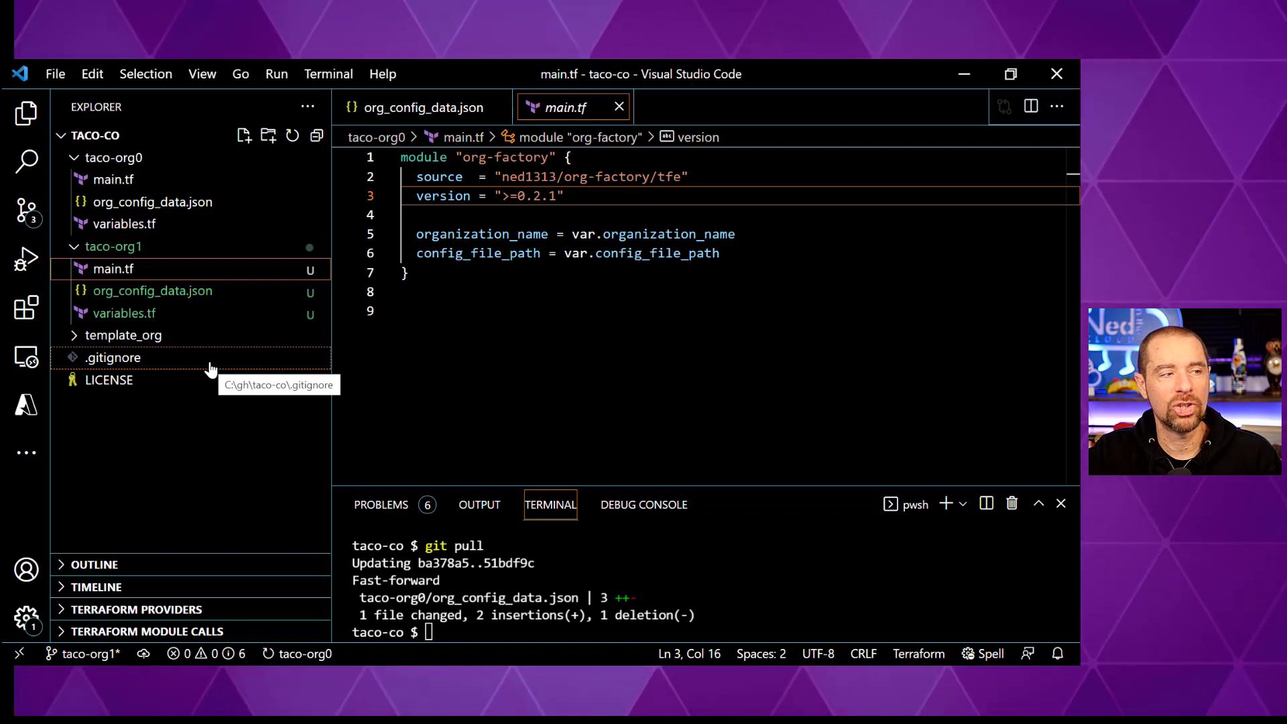
- Commit the three new taco-org1 files with the message 'taco-org1'
click(7, 209)
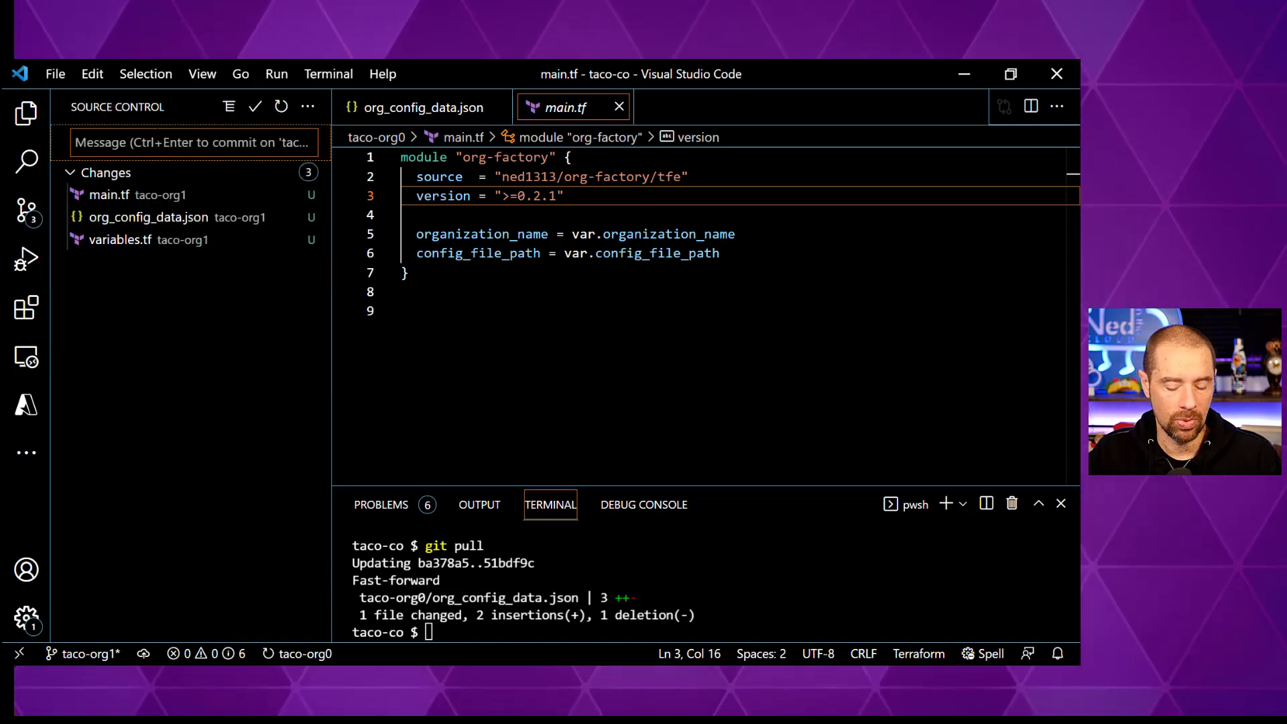
text(tac)
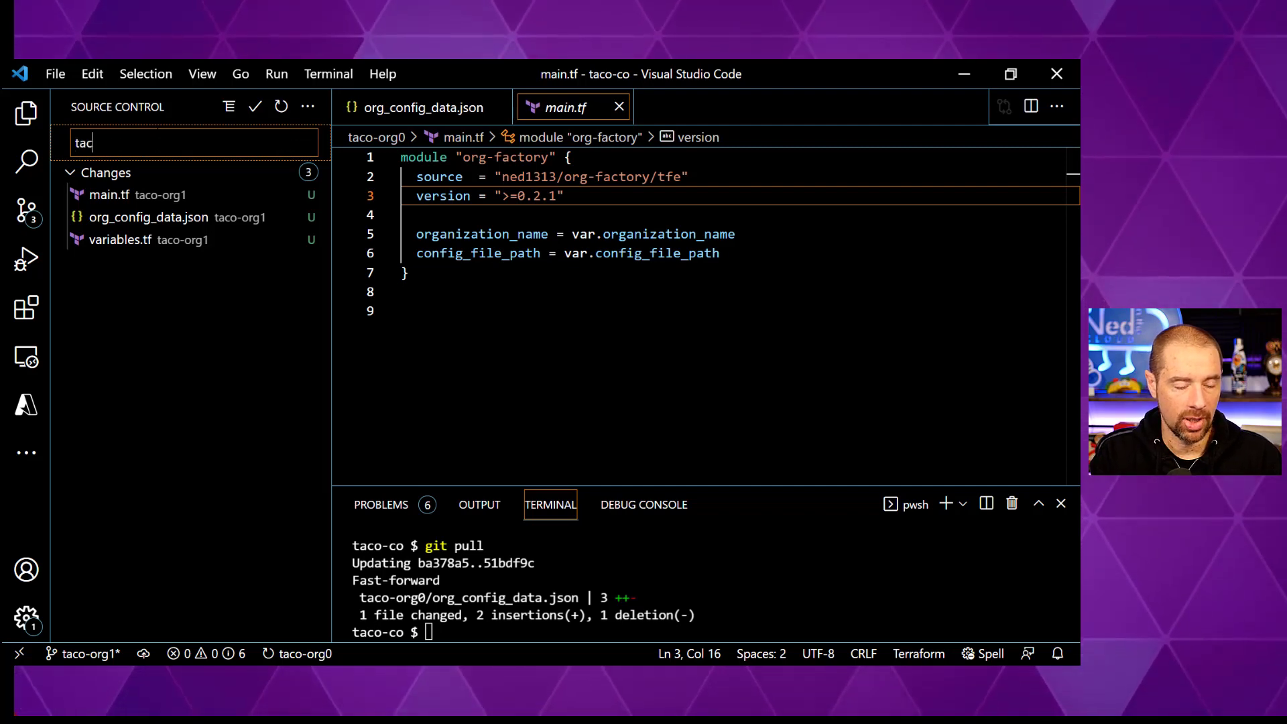
text(o-org1)
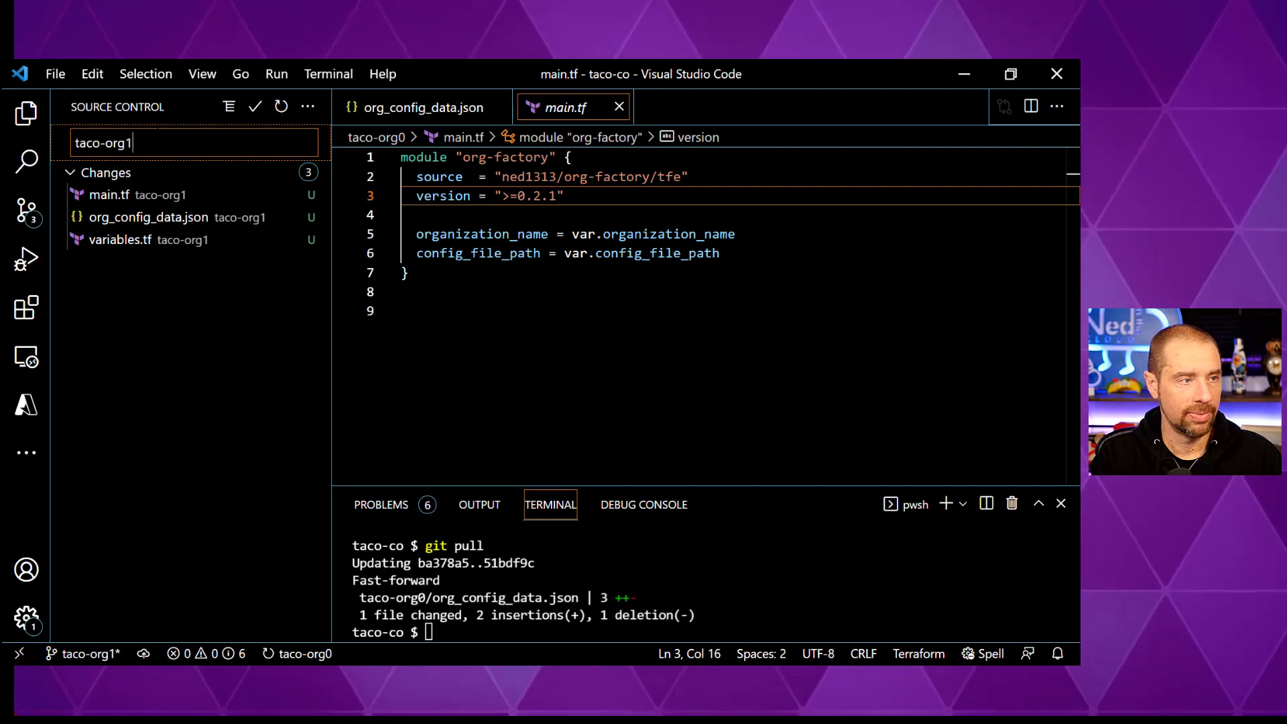
click(254, 109)
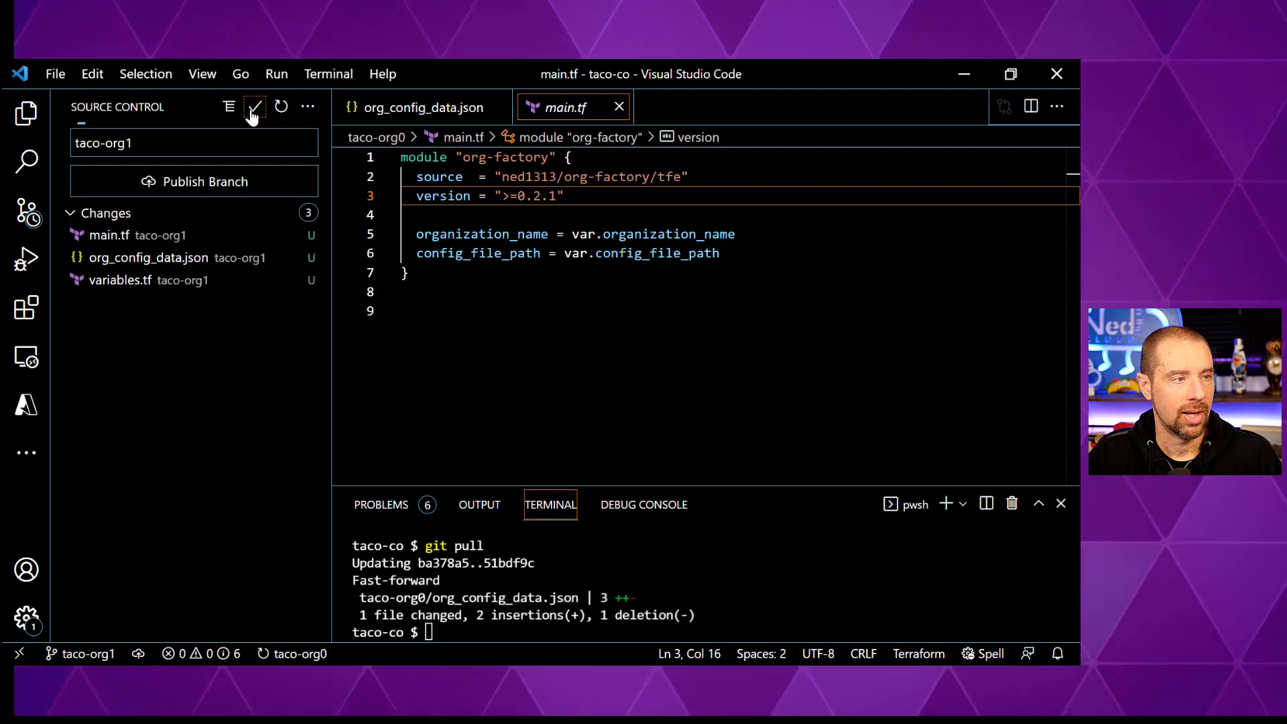
- Publish the taco-org1 branch to the remote and view the taco-co repository on GitHub
click(215, 188)
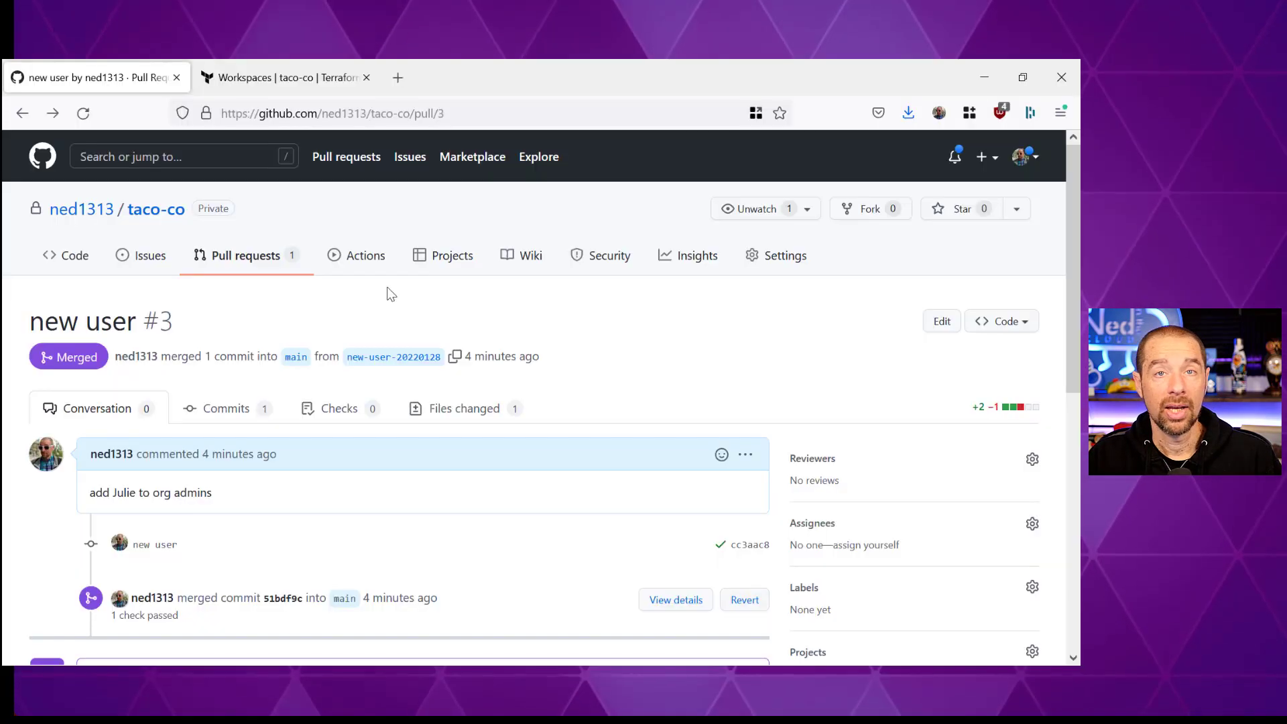
key(alt+Tab)
click(72, 258)
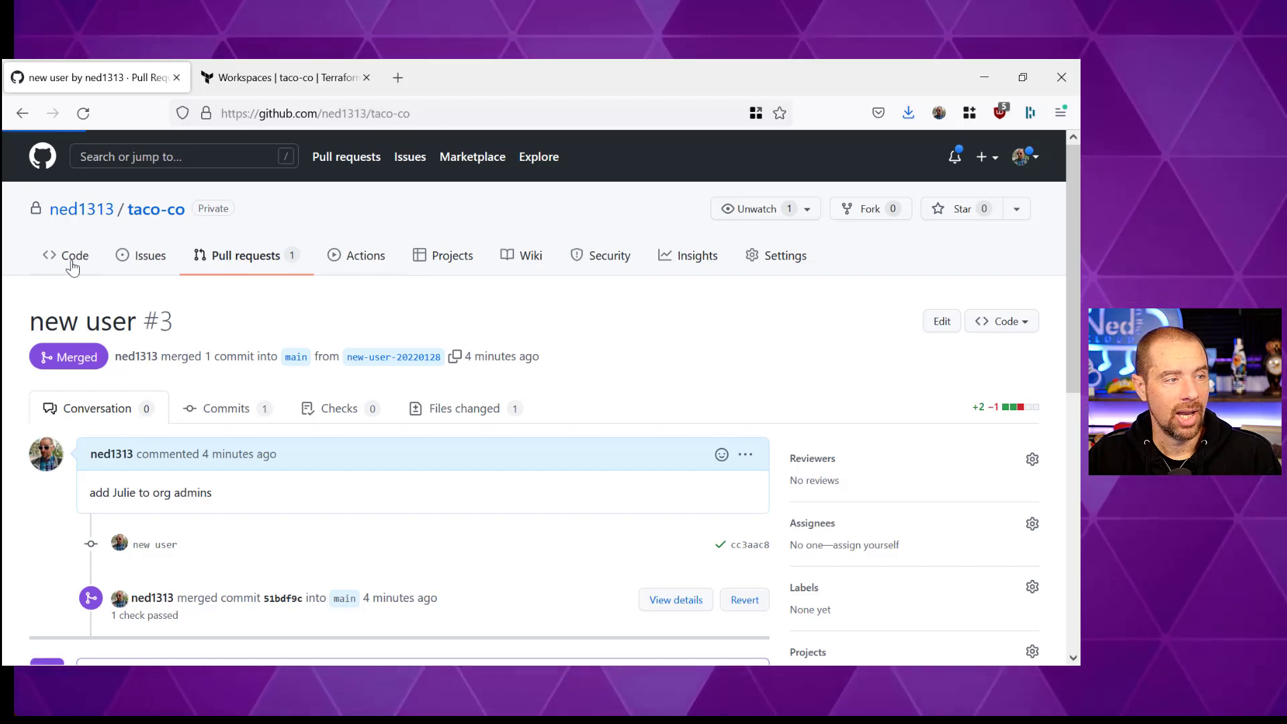
- Create a pull request named 'taco-org1' from the taco-org1 branch into main
click(698, 330)
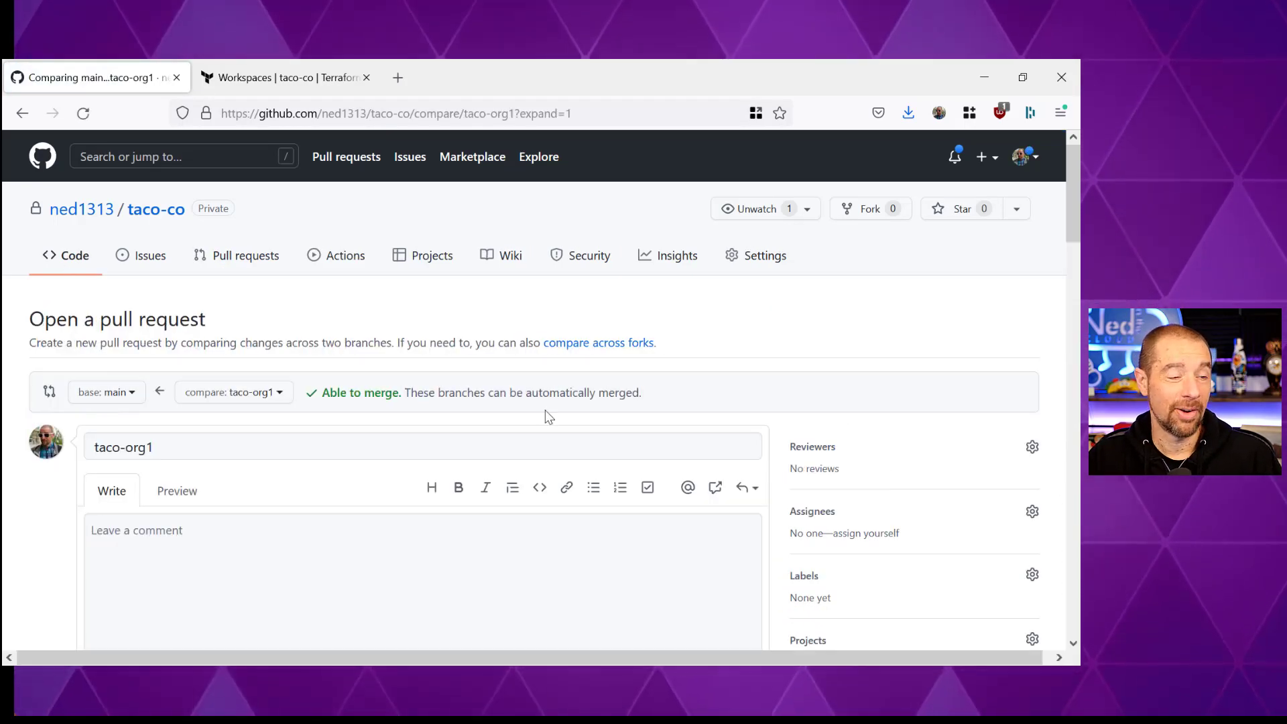
scroll(263, 456, down, 1)
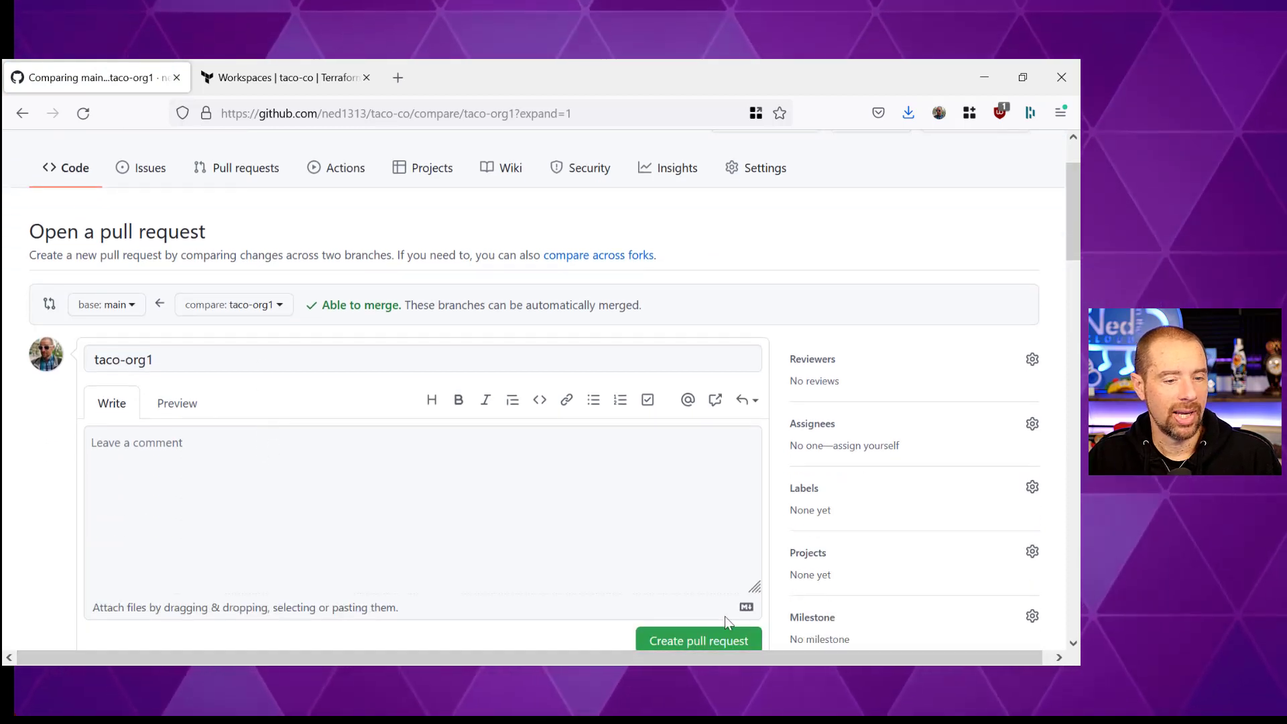
scroll(701, 520, down, 3)
click(695, 477)
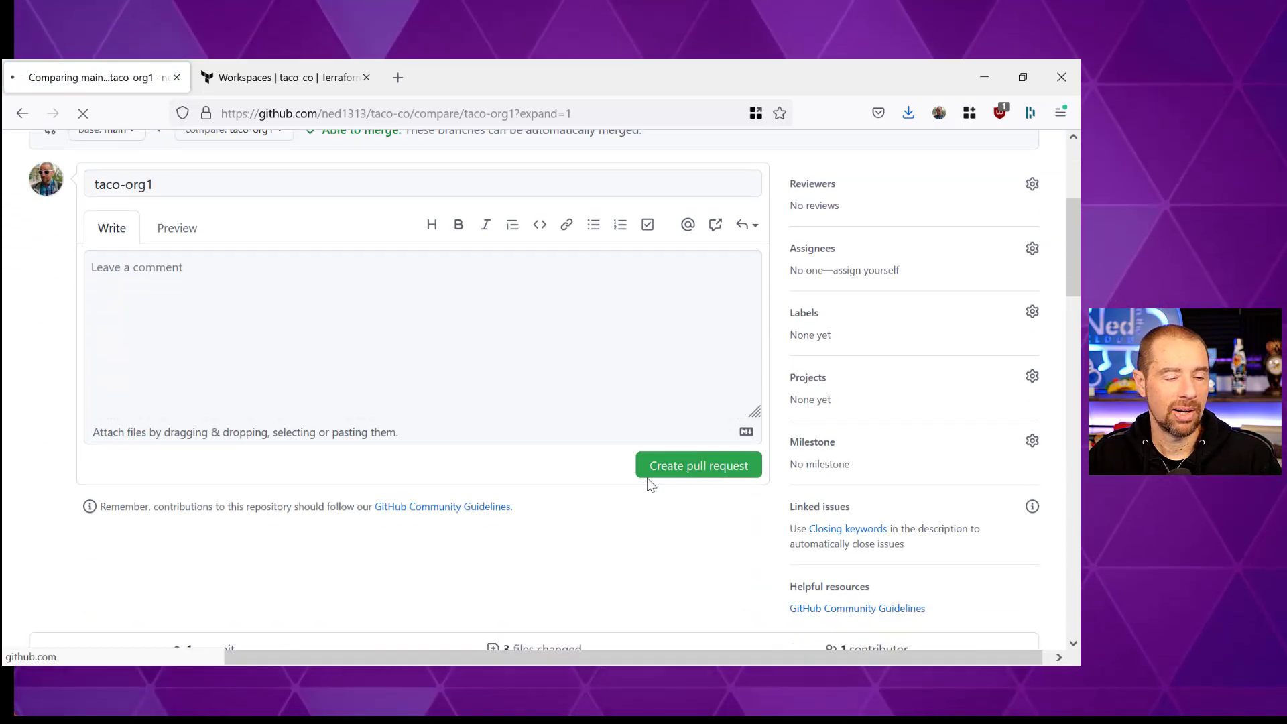
- Merge pull request #4 into main and confirm the merge
scroll(347, 468, down, 4)
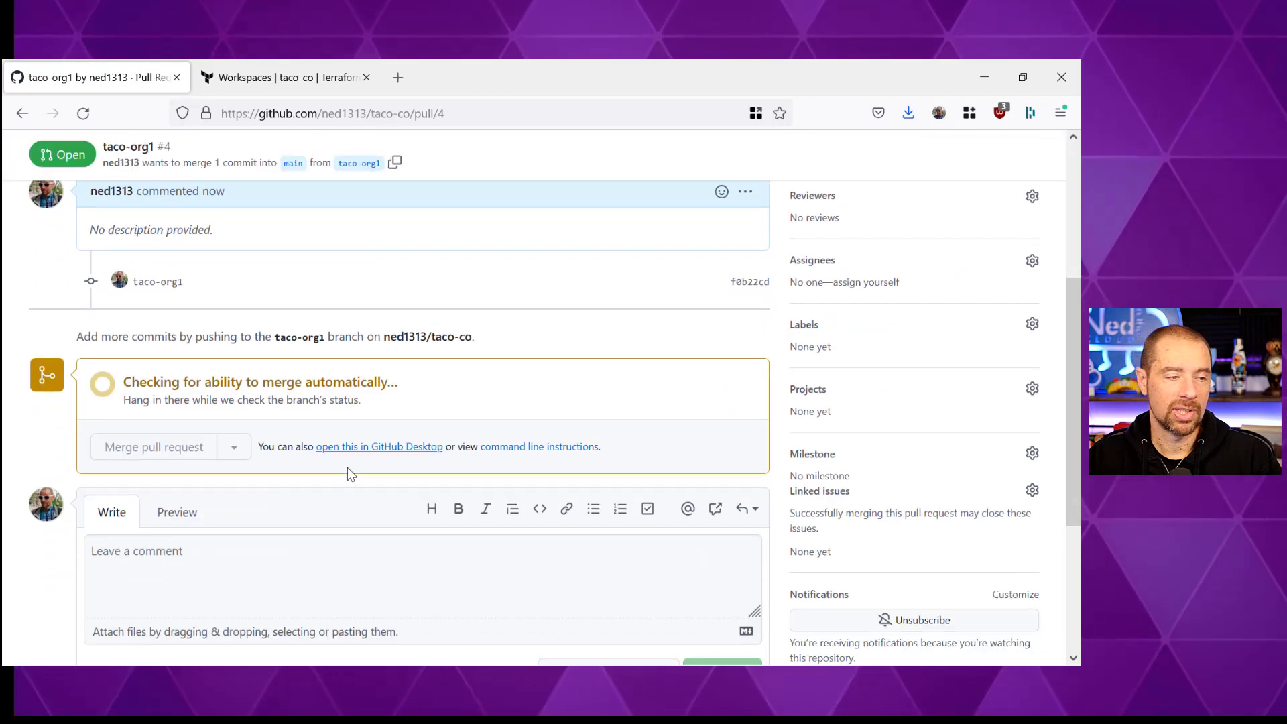
click(158, 450)
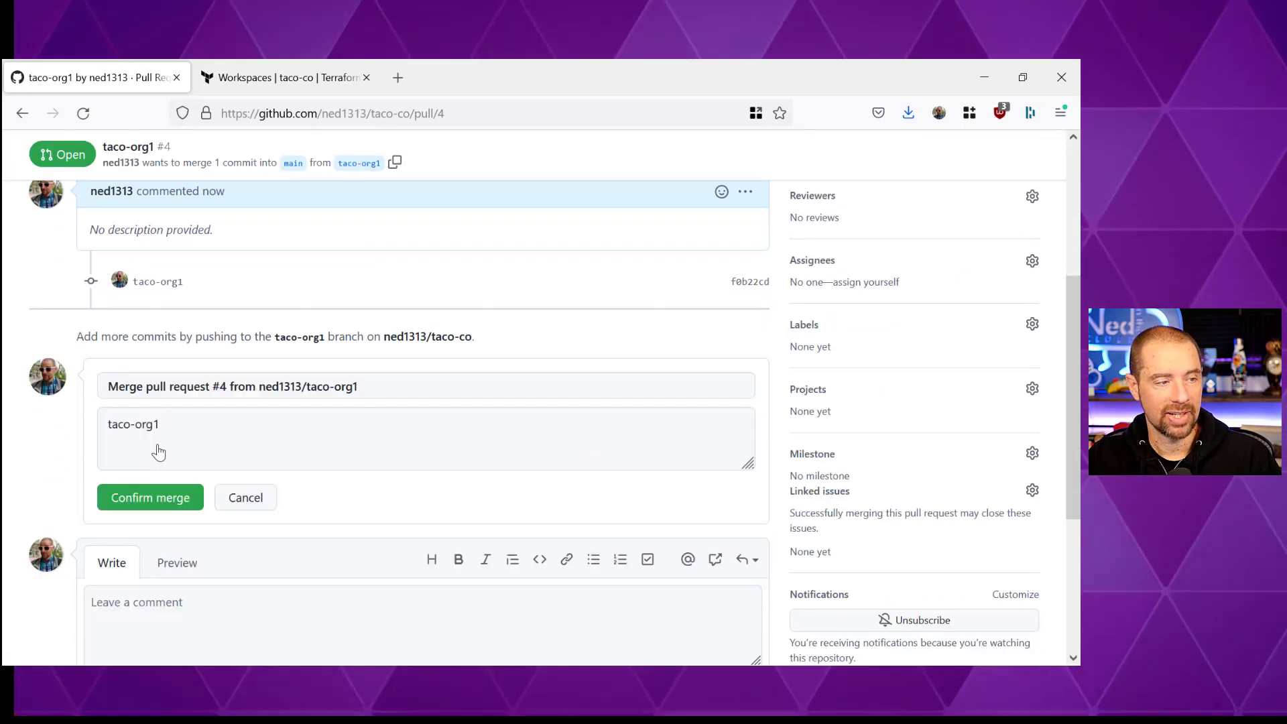
click(137, 503)
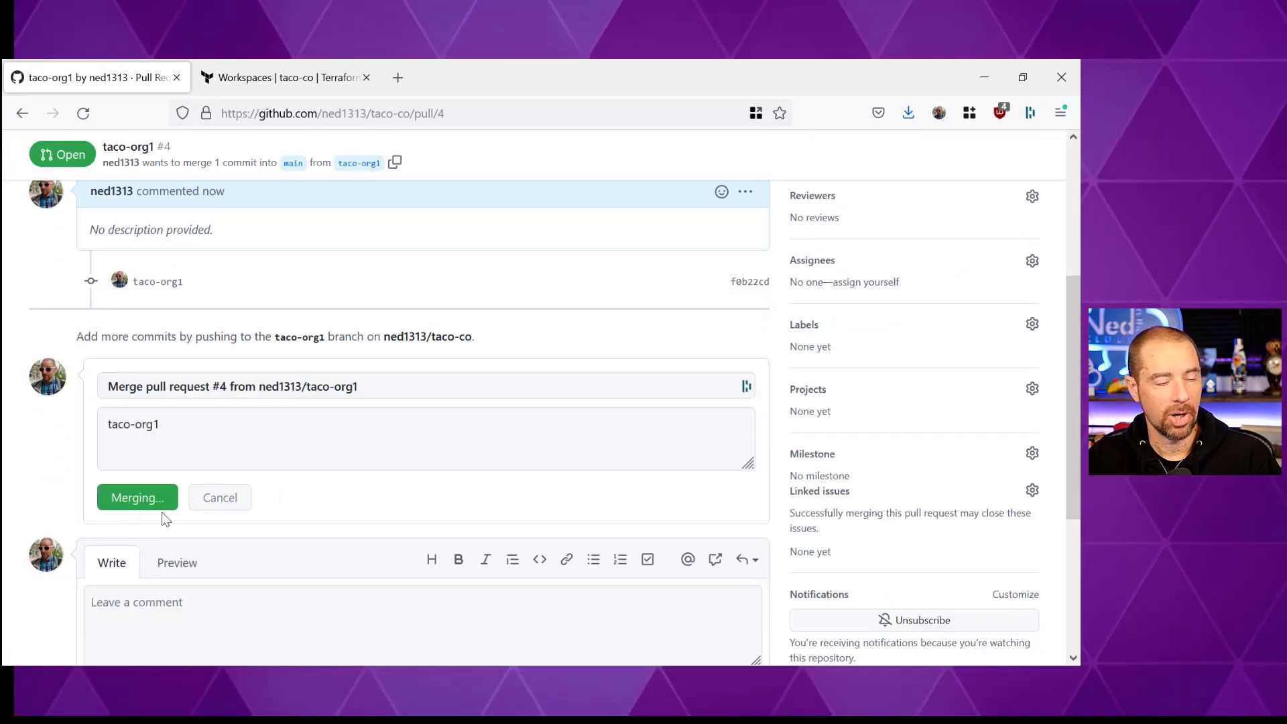